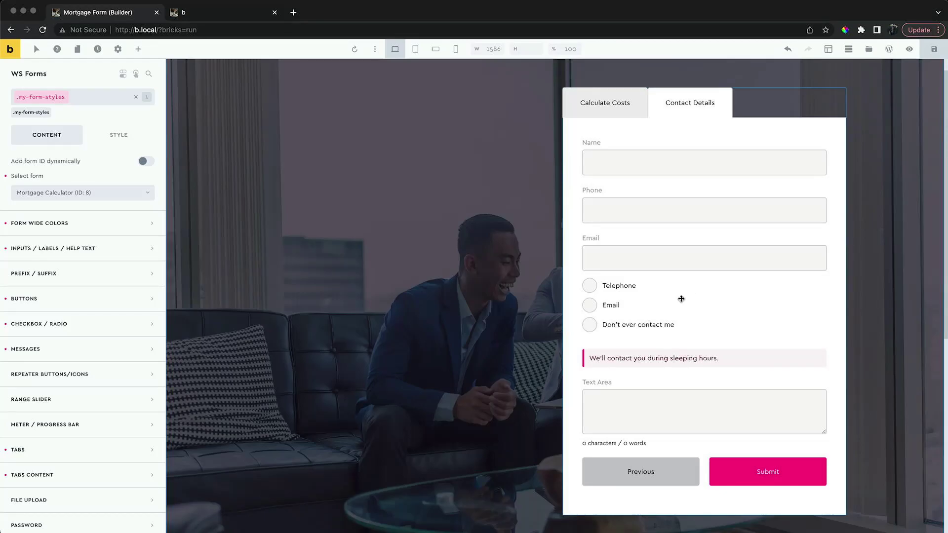
# Try the Mortgage Calculator's Phone and Name fields and both form steps, then switch to the front-end tab.
pyautogui.click(636, 208)
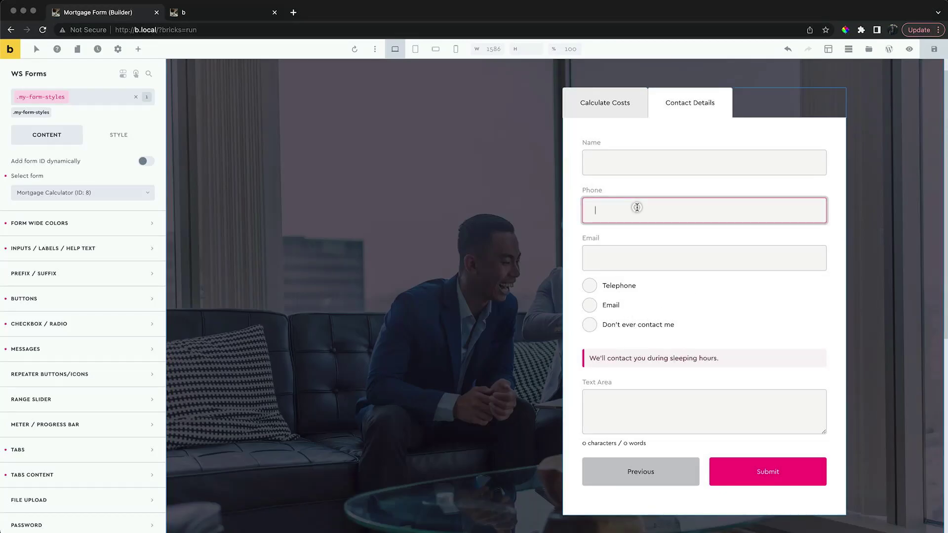
pyautogui.click(659, 168)
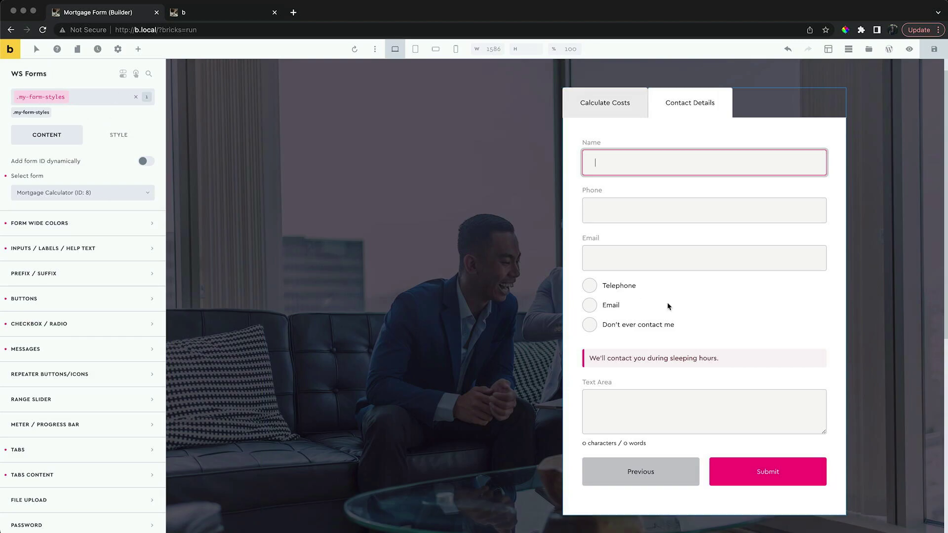
pyautogui.click(607, 101)
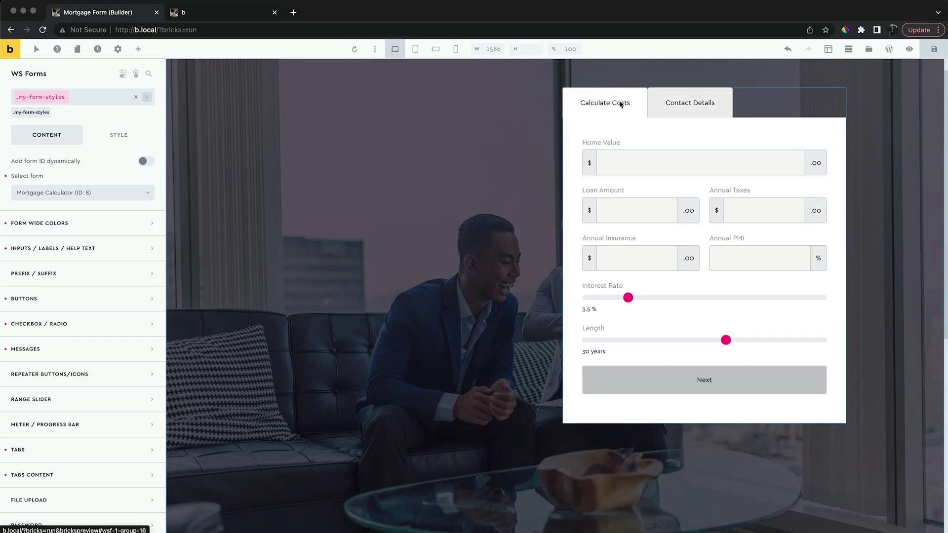
pyautogui.click(672, 104)
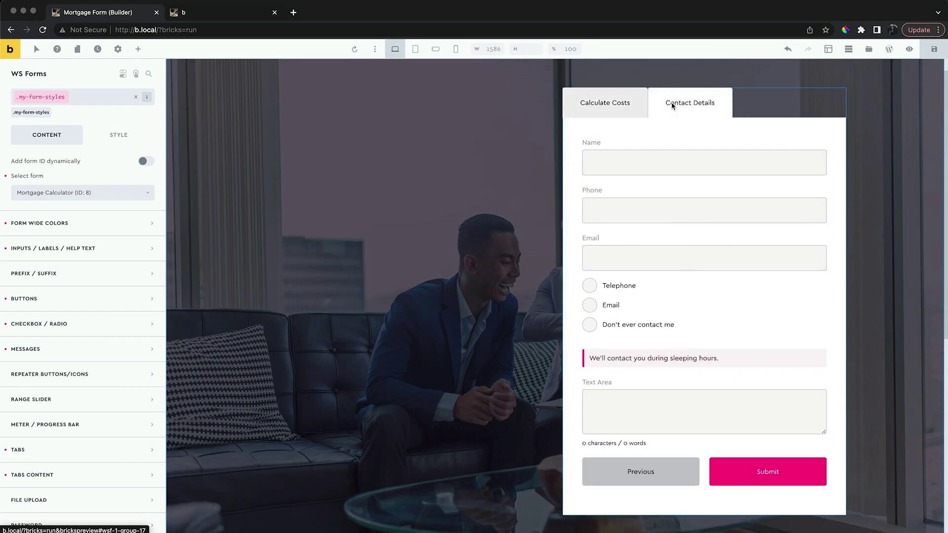
pyautogui.hotkey('ctrl', 'Tab')
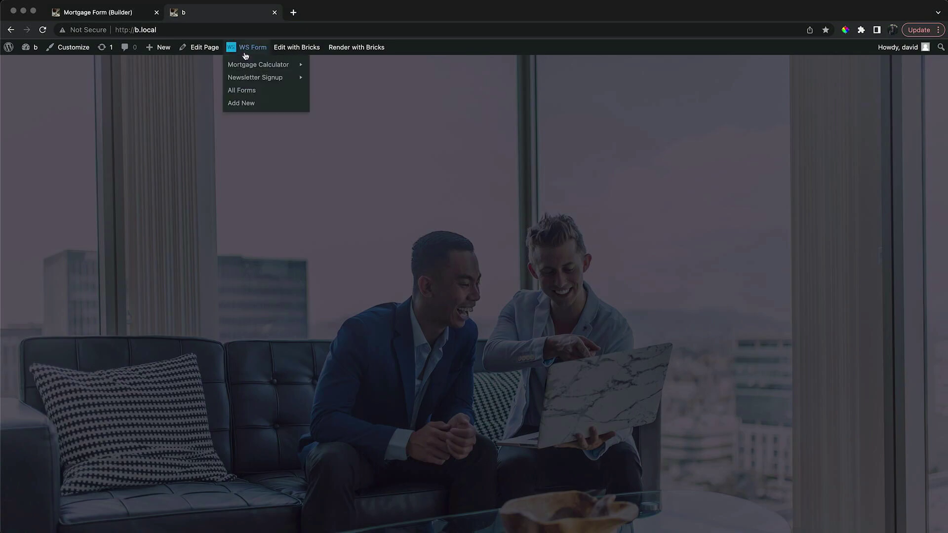
# Open the Mortgage Calculator form in WS Form's editor and view its Contact Details tab.
pyautogui.click(243, 47)
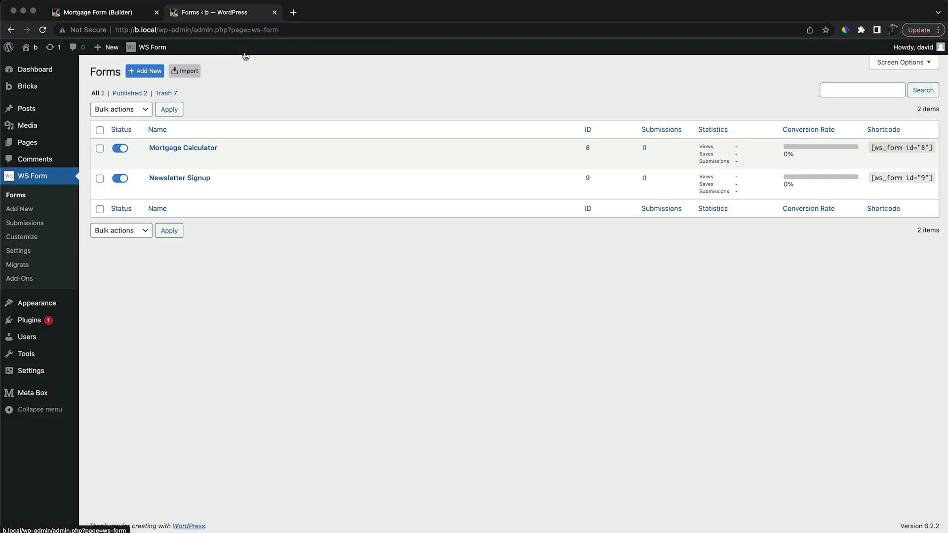
pyautogui.click(184, 150)
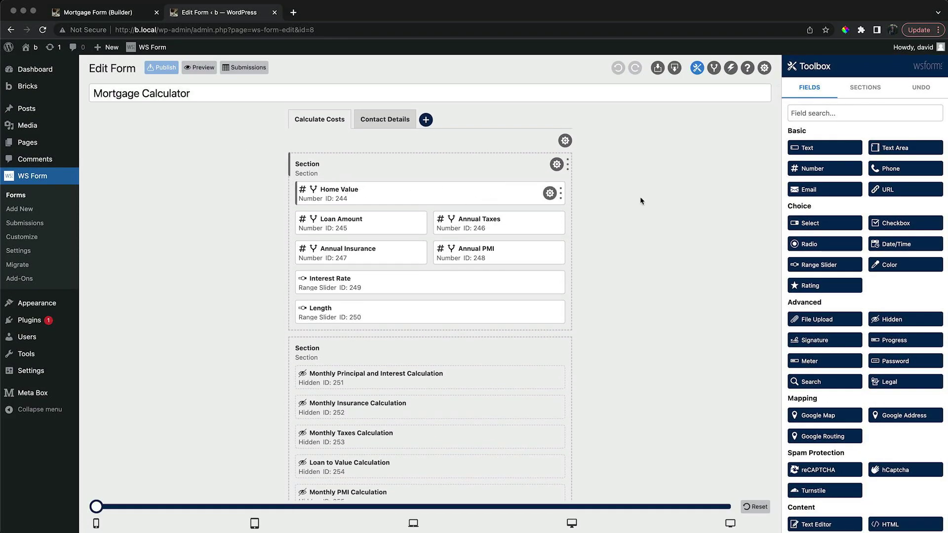
pyautogui.click(378, 121)
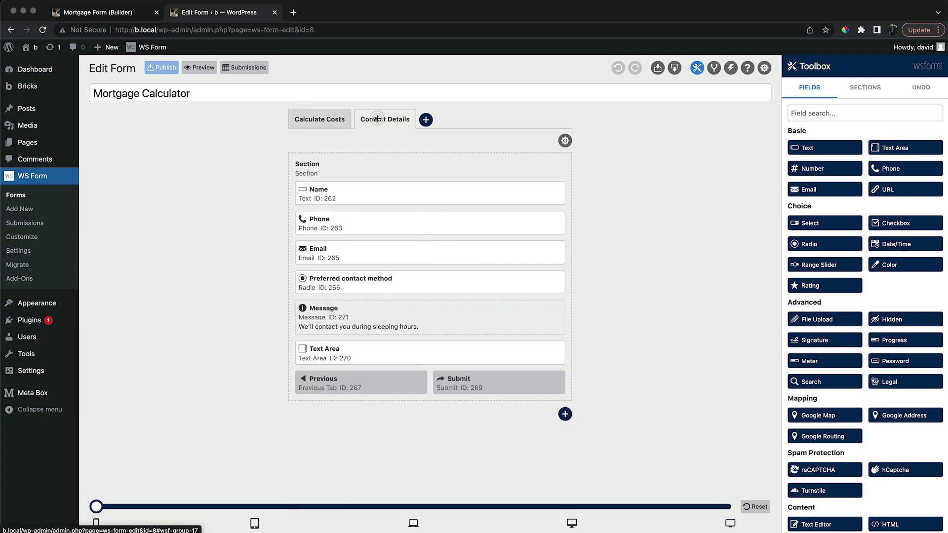
# Add a new empty tab, delete it again, and return to the Calculate Costs tab.
pyautogui.click(333, 120)
pyautogui.click(427, 121)
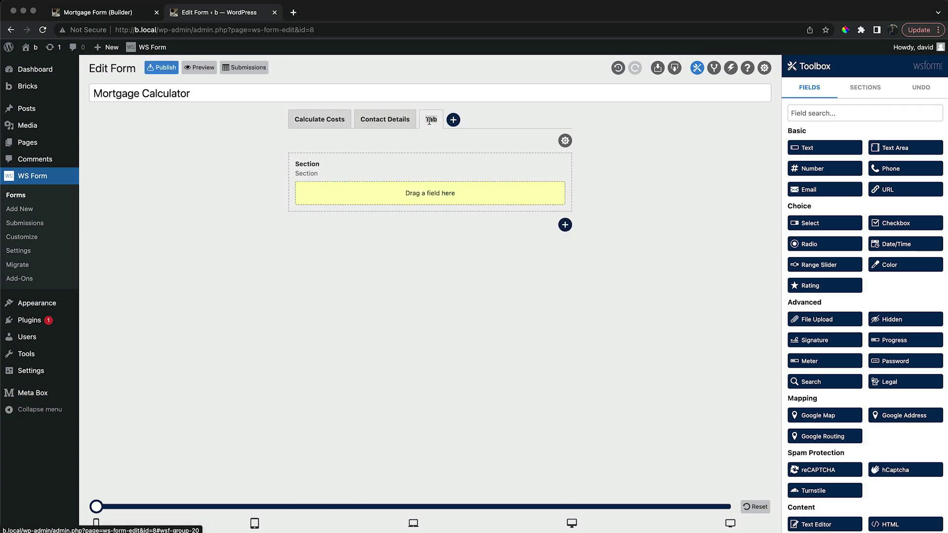
pyautogui.click(565, 141)
pyautogui.click(548, 140)
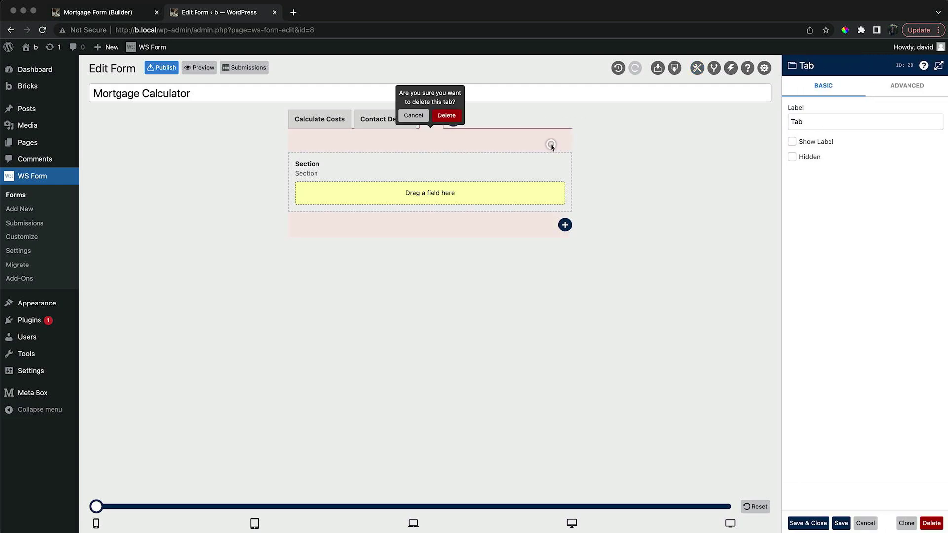
pyautogui.click(453, 121)
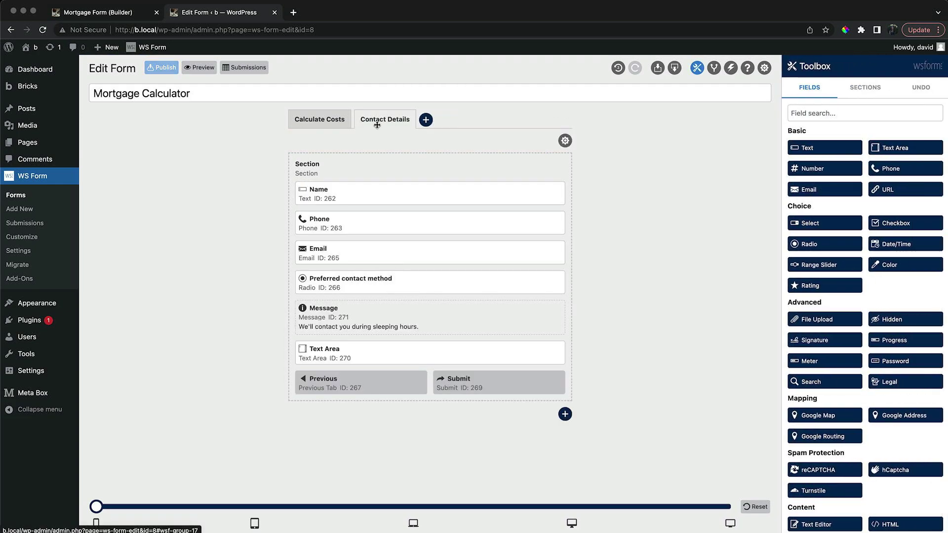
pyautogui.click(323, 120)
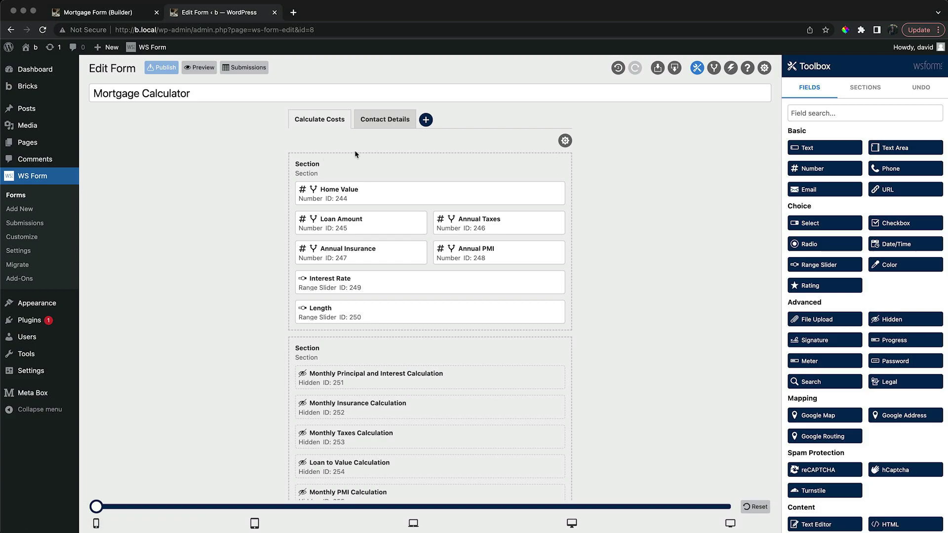
# Browse WS Form's Colors settings in the Customizer, then close it and visit the site's front end.
pyautogui.click(47, 237)
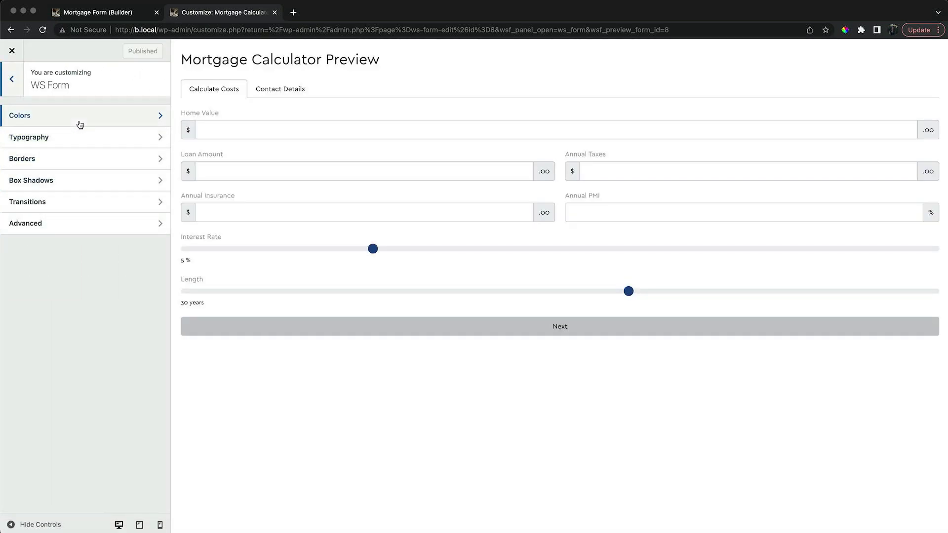
pyautogui.click(78, 122)
pyautogui.scroll(-5, 101, 208)
pyautogui.scroll(5, 100, 208)
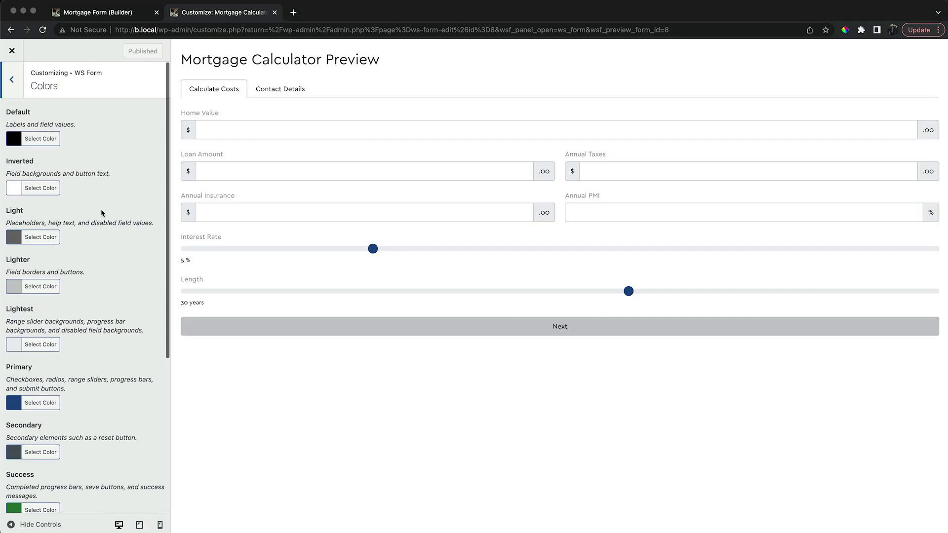
pyautogui.click(12, 51)
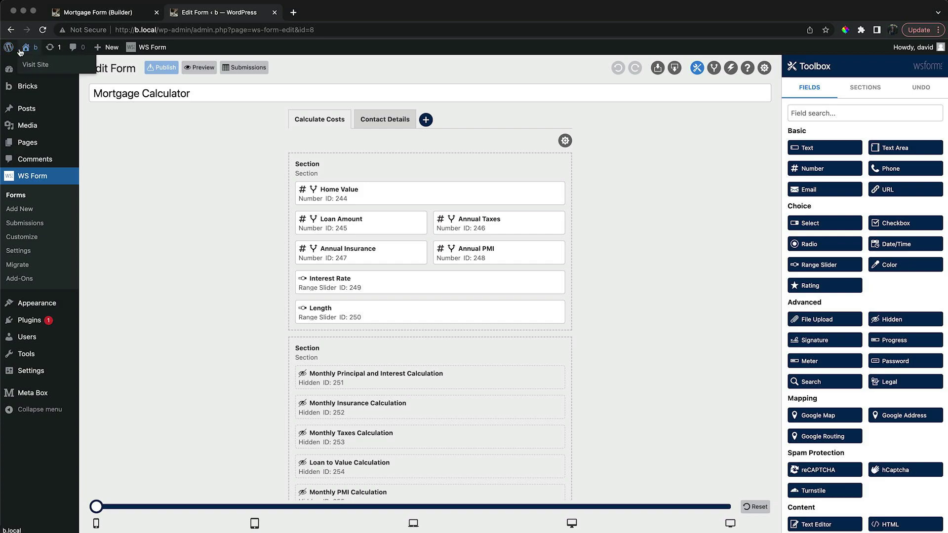
pyautogui.click(20, 52)
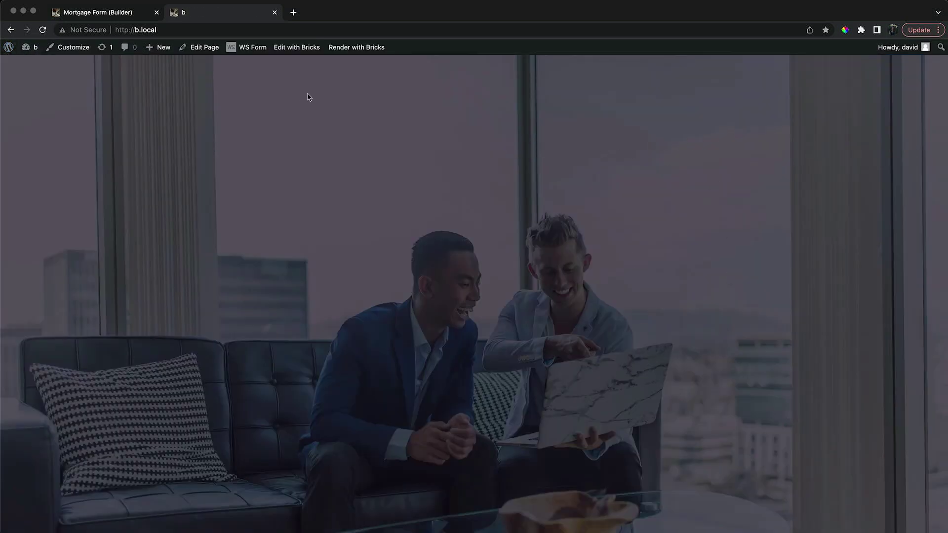
# Back in Bricks, add a WS Forms element to the first section's second column.
pyautogui.click(133, 16)
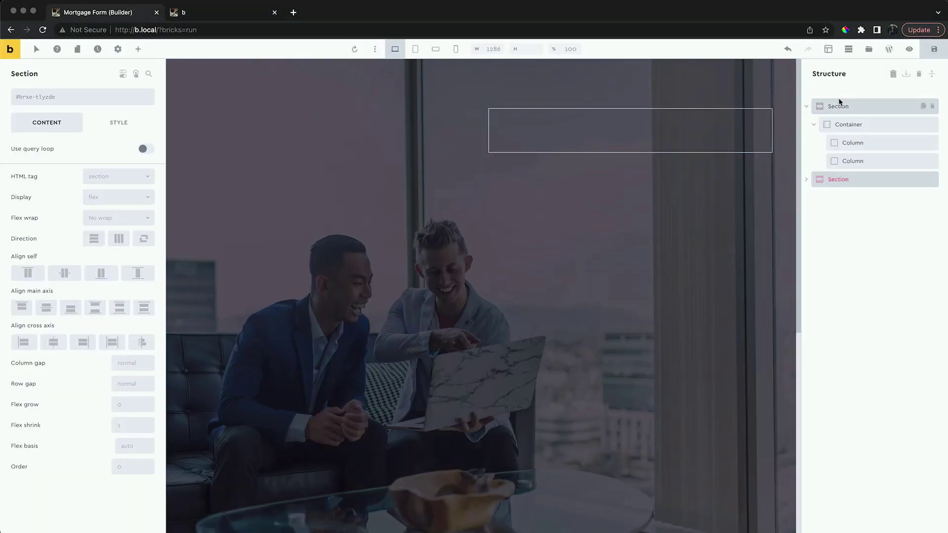
pyautogui.click(848, 161)
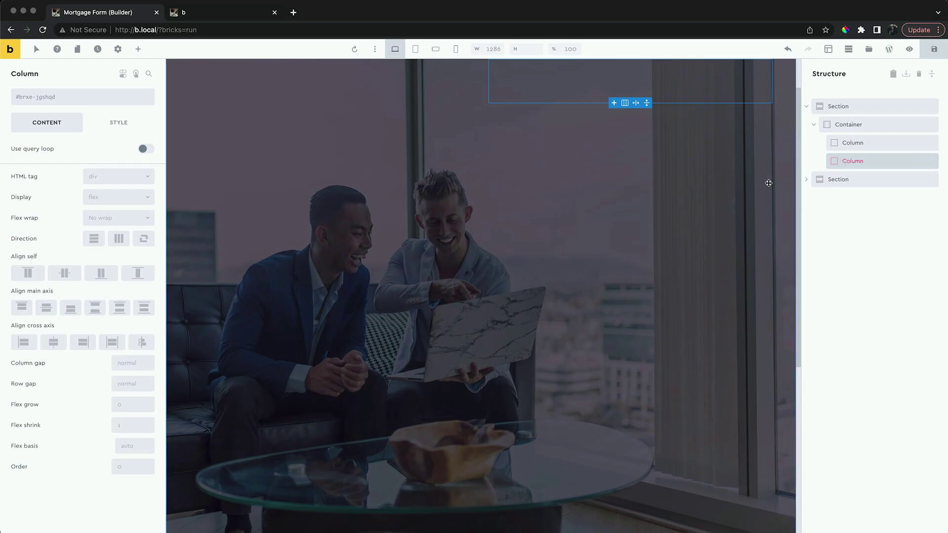
pyautogui.click(138, 49)
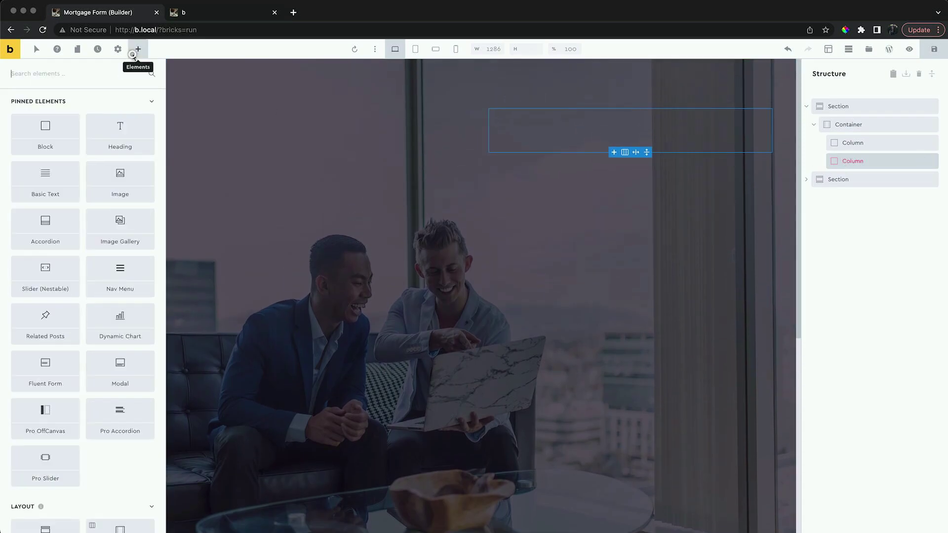
pyautogui.write('ws')
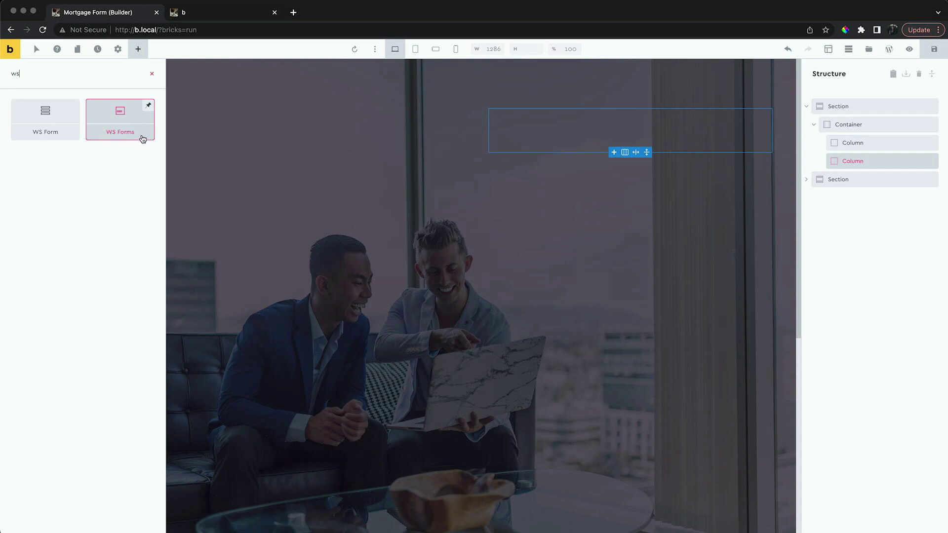
pyautogui.click(123, 122)
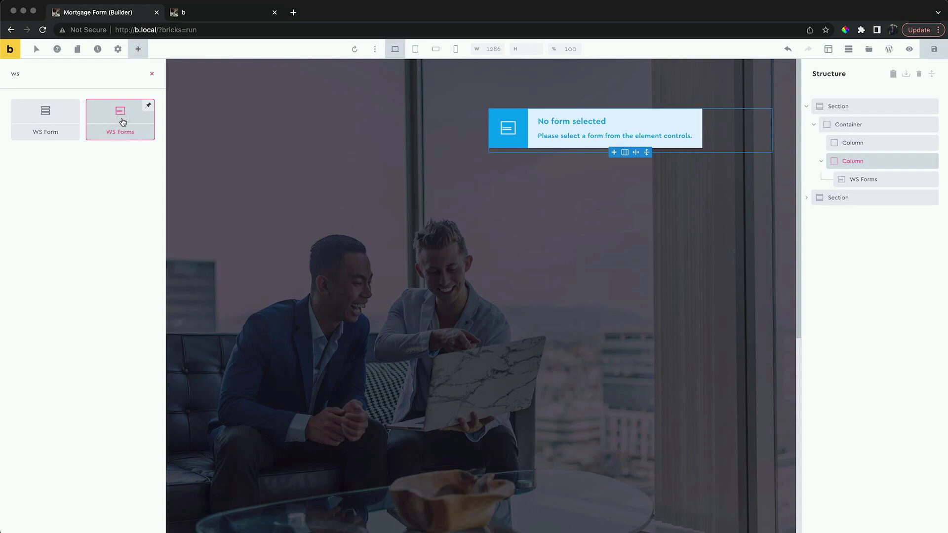
# Choose Mortgage Calculator (ID: 8) as the element's form, leaving the dynamic form ID off.
pyautogui.click(554, 126)
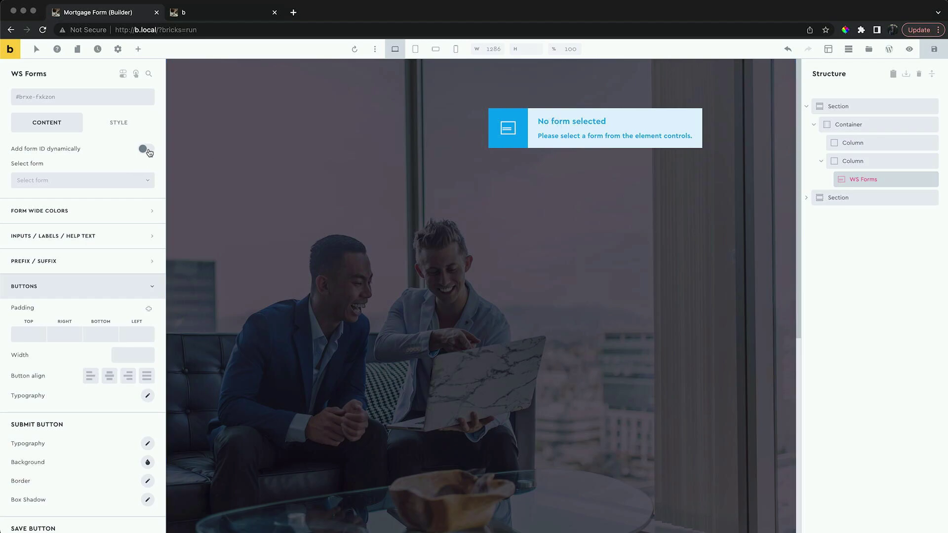
pyautogui.click(149, 153)
pyautogui.click(147, 180)
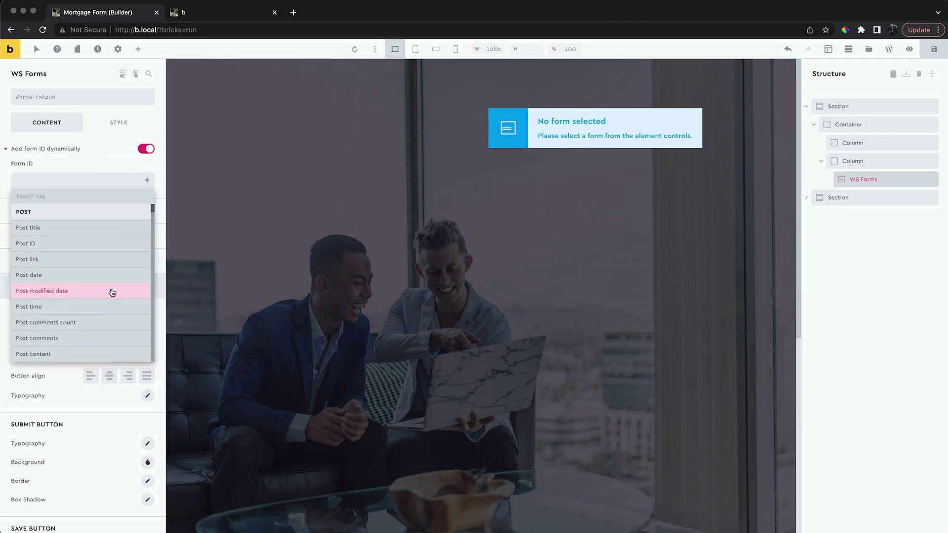
pyautogui.click(146, 149)
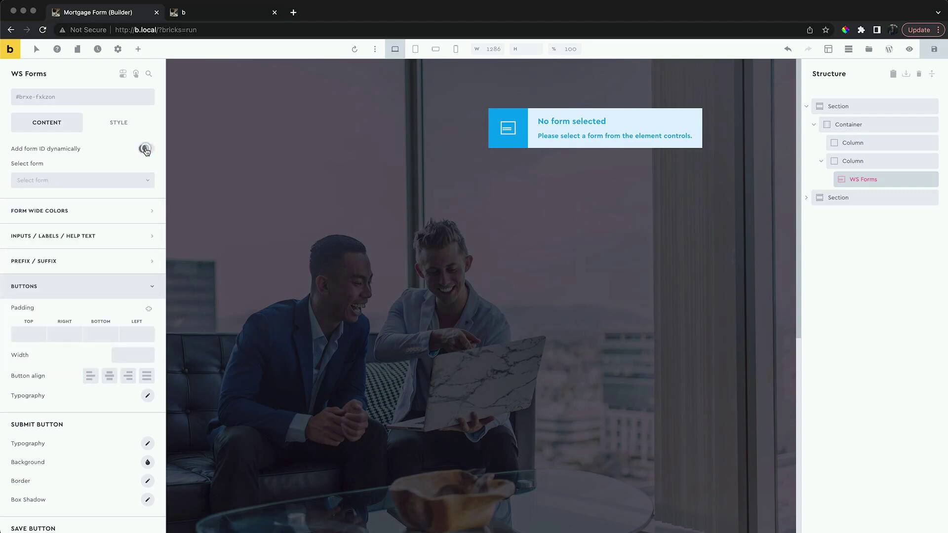
pyautogui.click(126, 181)
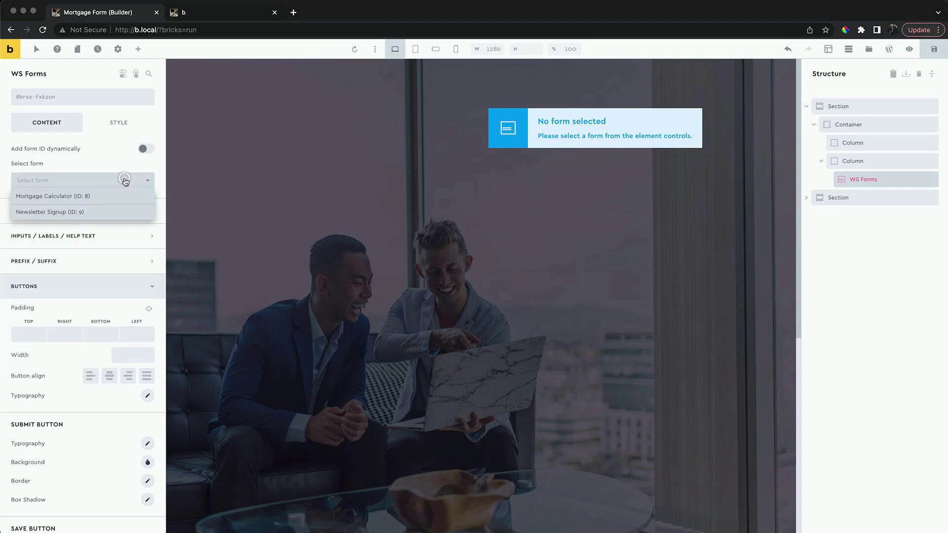
pyautogui.click(106, 200)
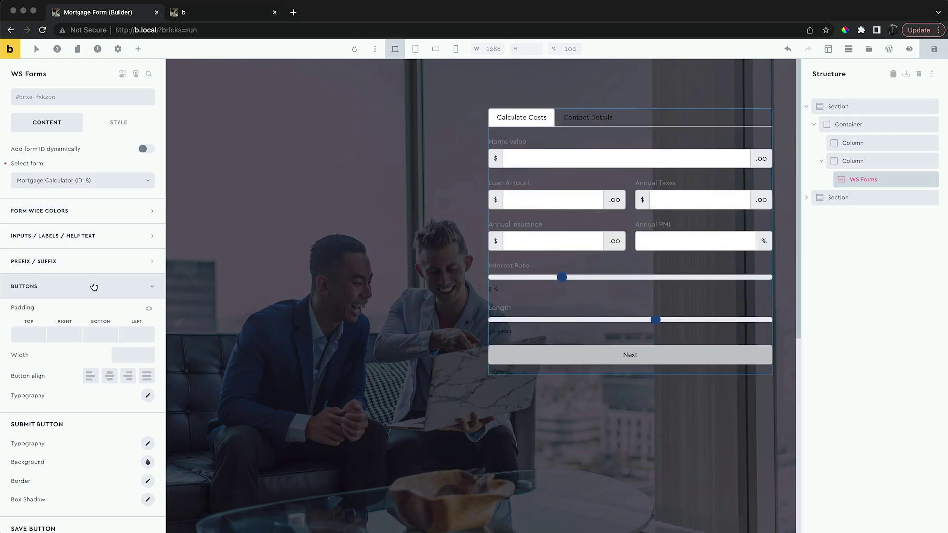
# Create the global class my-form-styles and apply it to the WS Forms element.
pyautogui.click(94, 287)
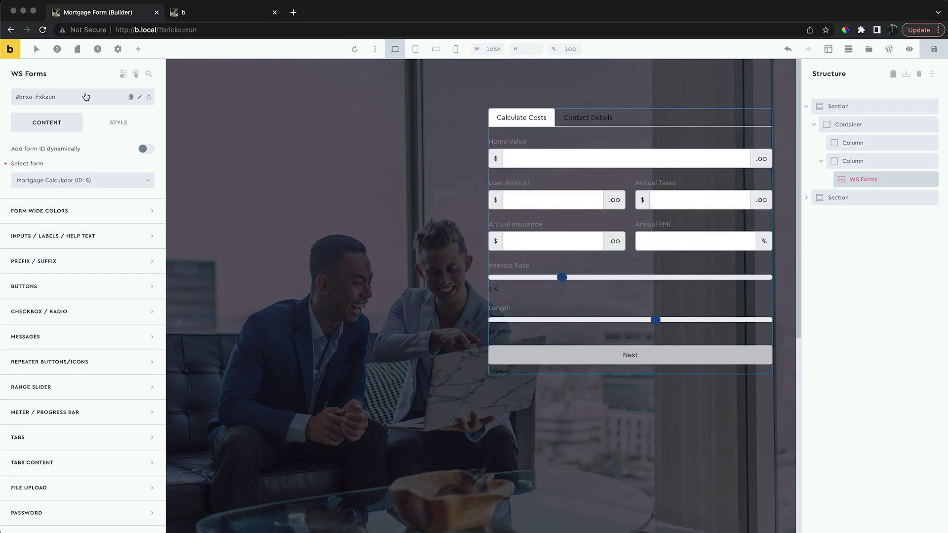
pyautogui.click(86, 97)
pyautogui.write('my-form-styles')
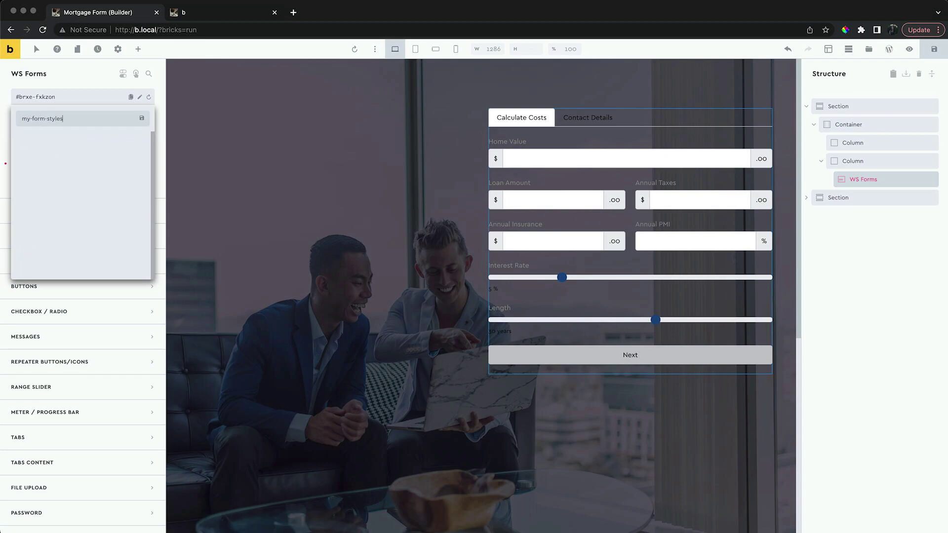
pyautogui.press('Return')
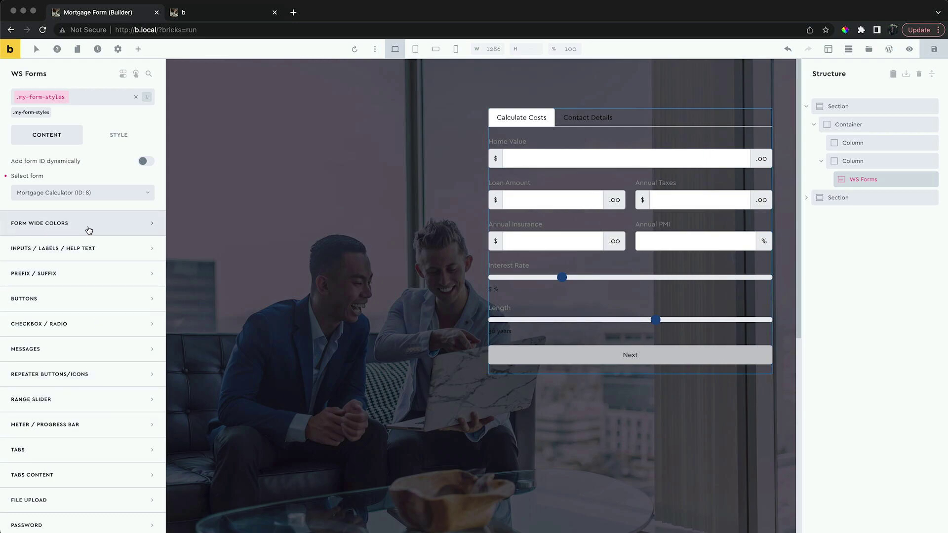
# Expand Form Wide Colors, then test the preview: Interest Rate to 3.5% and Contact Details fields' focus.
pyautogui.click(91, 231)
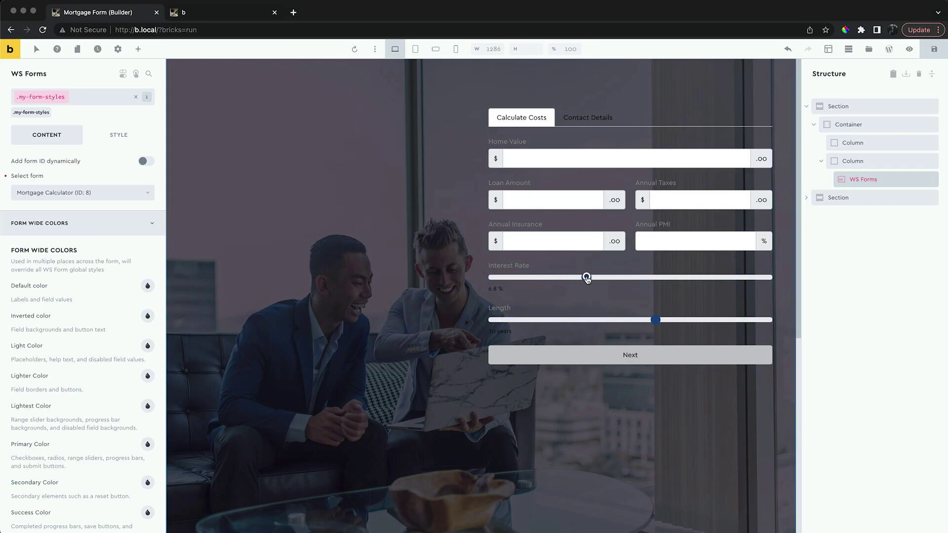
pyautogui.moveTo(559, 277); pyautogui.dragTo(542, 279)
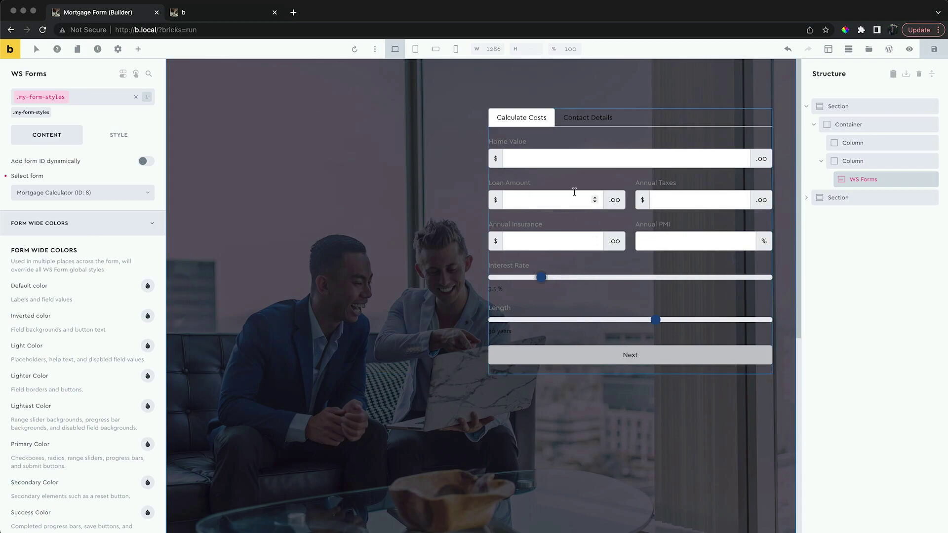
pyautogui.click(591, 126)
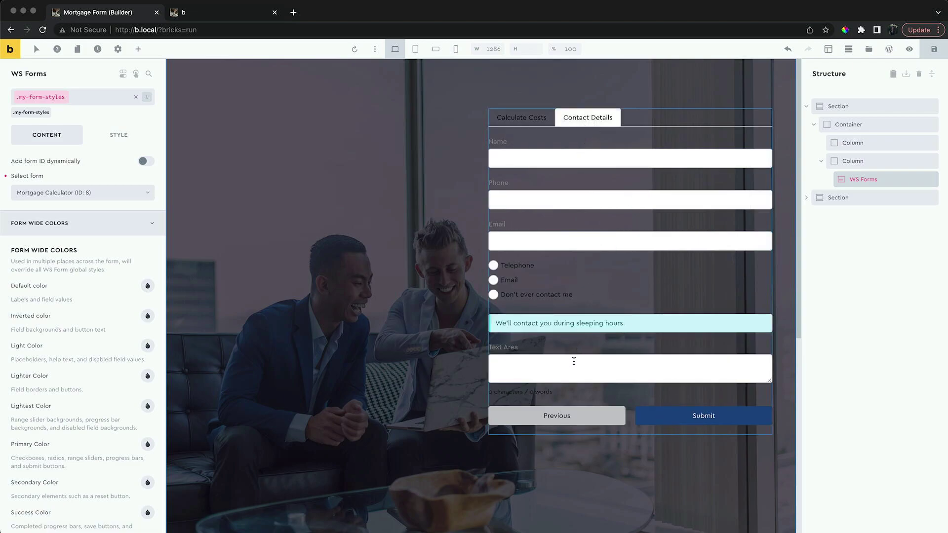
pyautogui.click(574, 362)
pyautogui.click(590, 245)
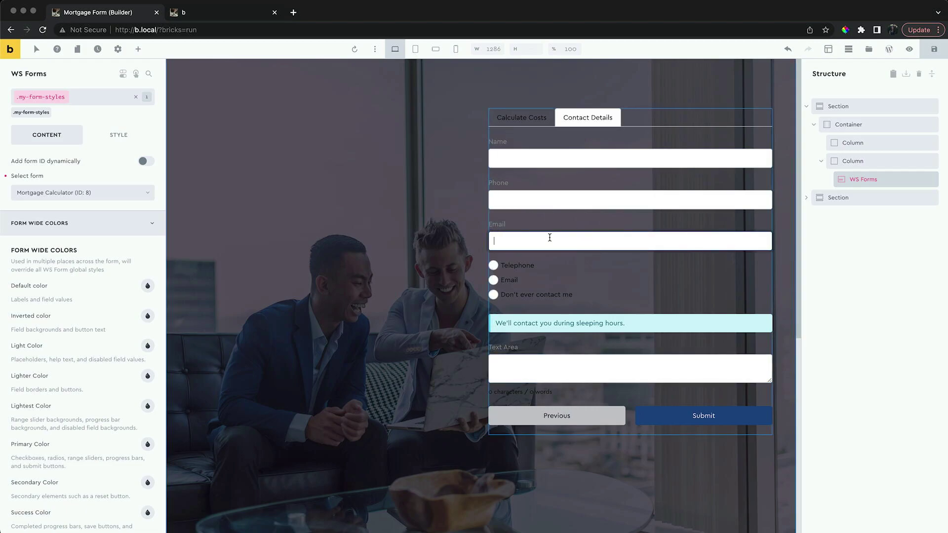
pyautogui.click(564, 201)
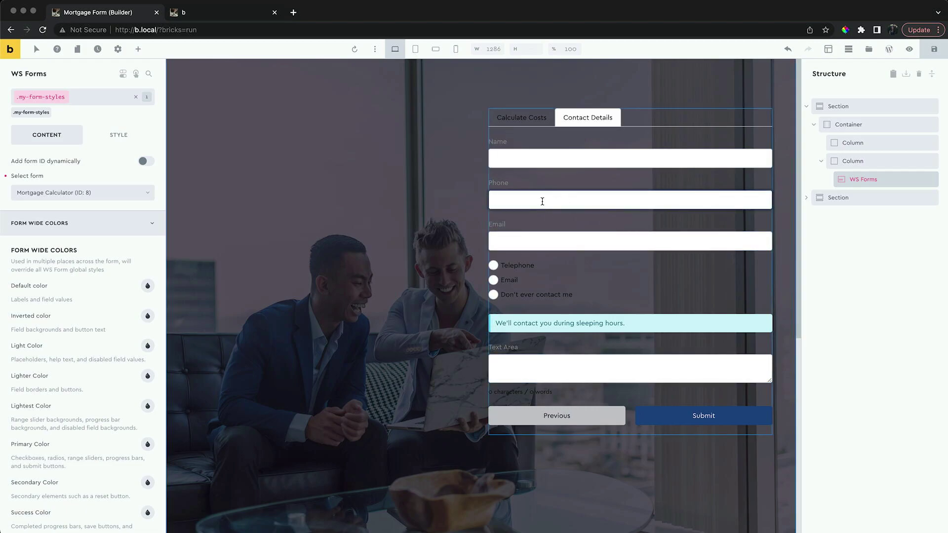
pyautogui.click(526, 119)
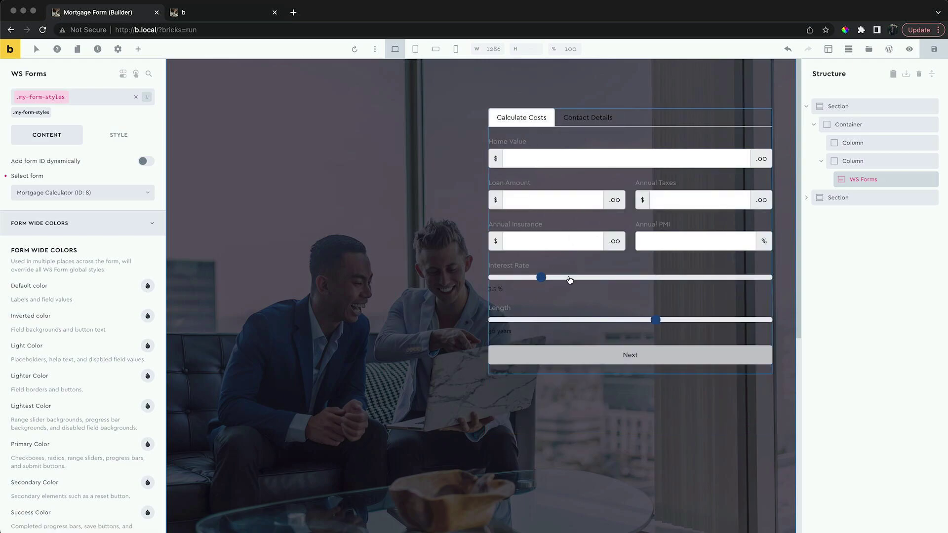
# Try a green Primary Color and preview its focus styling on both form steps.
pyautogui.scroll(-3, 62, 267)
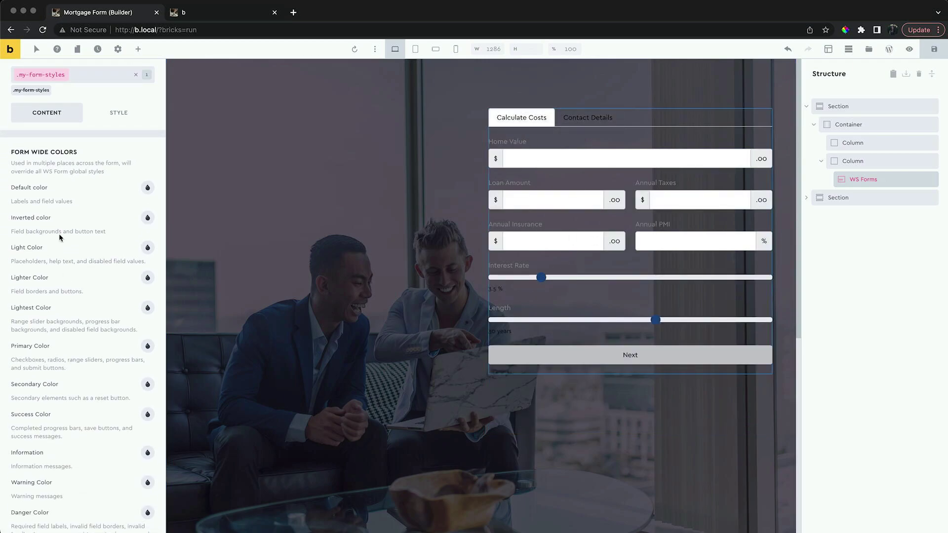
pyautogui.click(147, 346)
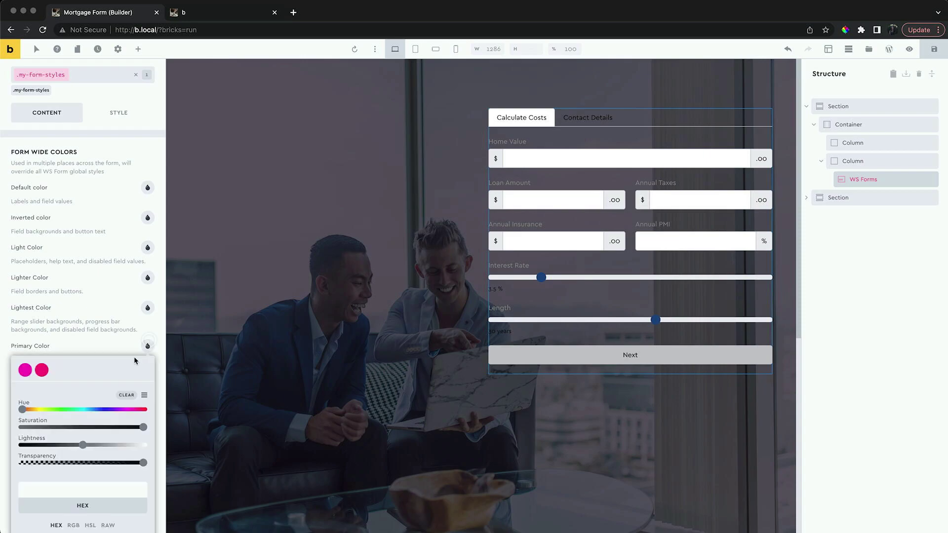
pyautogui.click(63, 391)
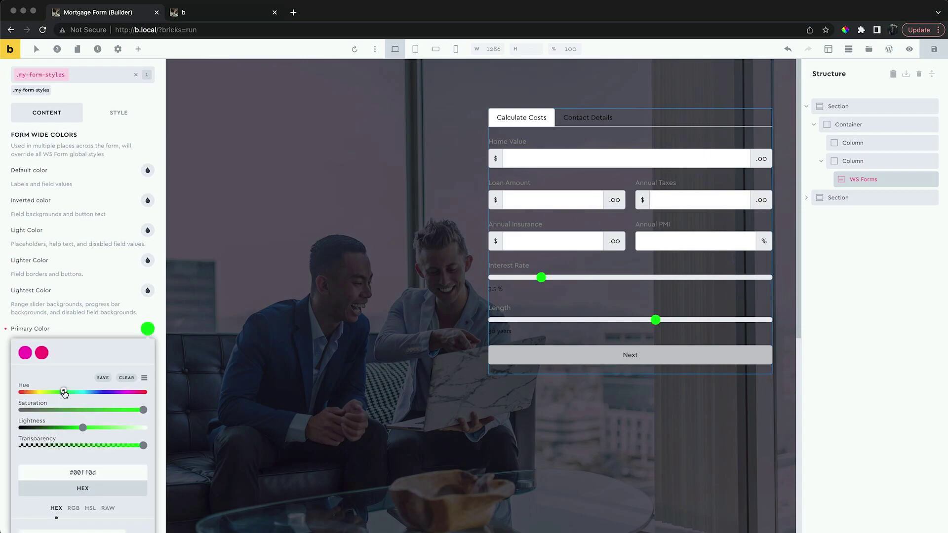
pyautogui.moveTo(65, 393)
pyautogui.mouseDown()
pyautogui.moveTo(79, 392)
pyautogui.moveTo(66, 395)
pyautogui.mouseUp()
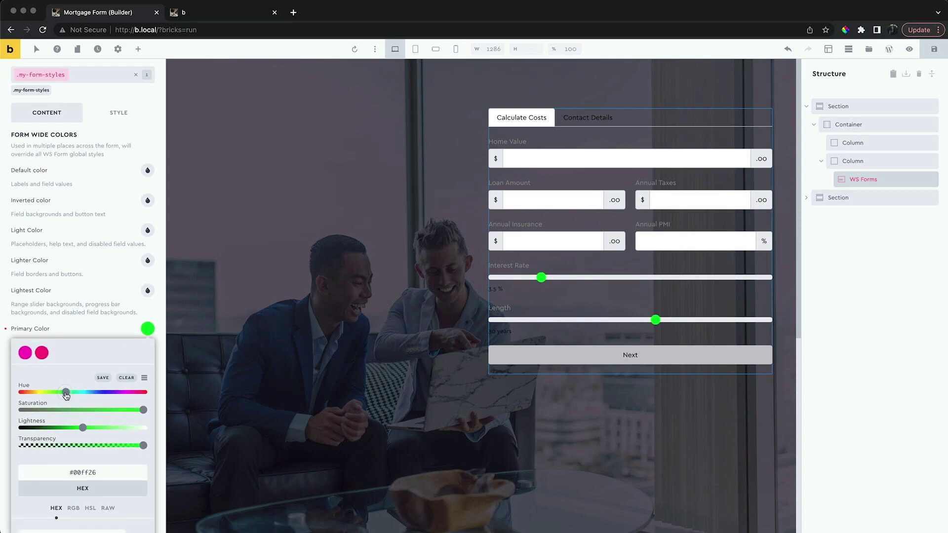
pyautogui.click(575, 159)
pyautogui.click(570, 200)
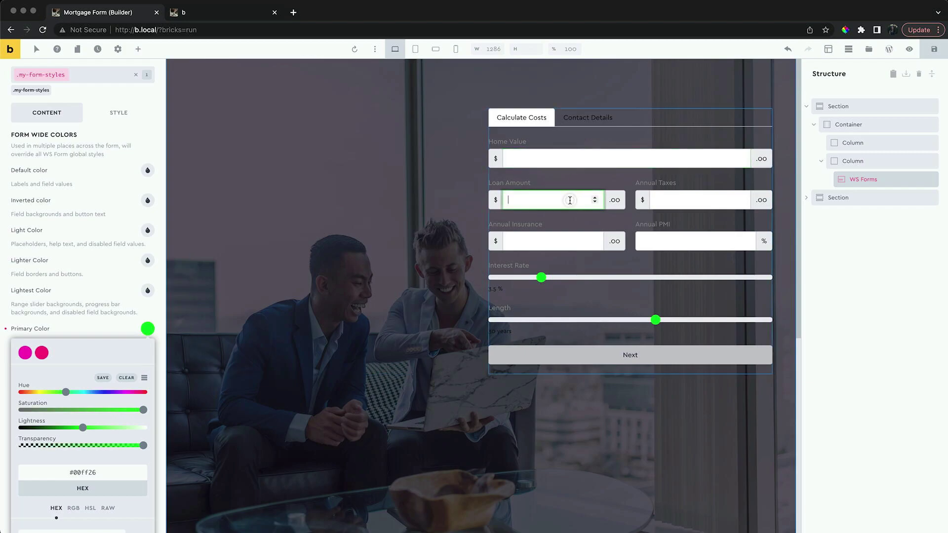
pyautogui.click(566, 242)
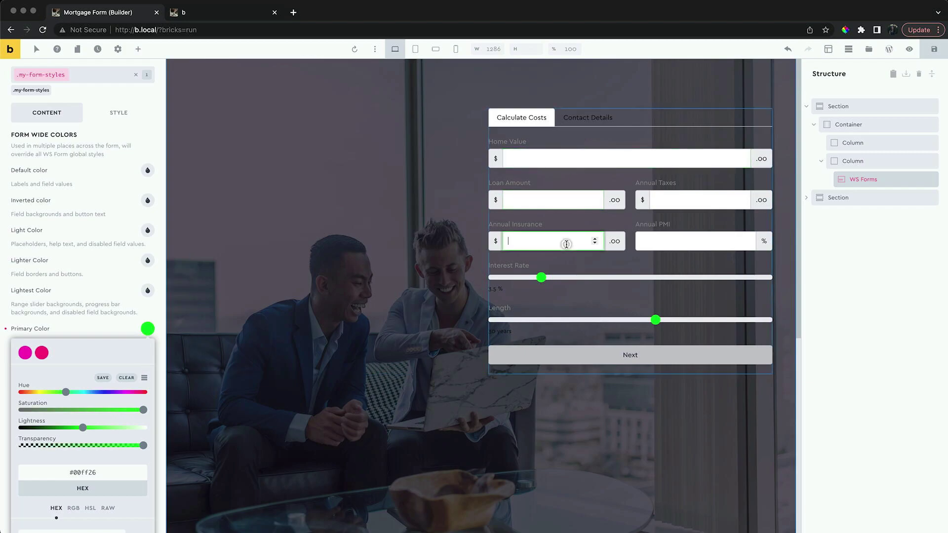
pyautogui.click(582, 120)
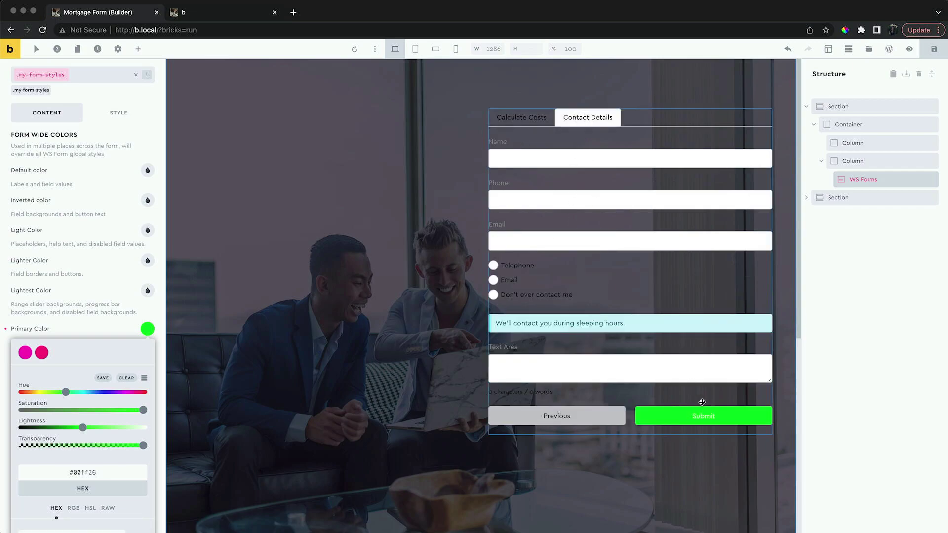
pyautogui.click(525, 123)
pyautogui.click(105, 324)
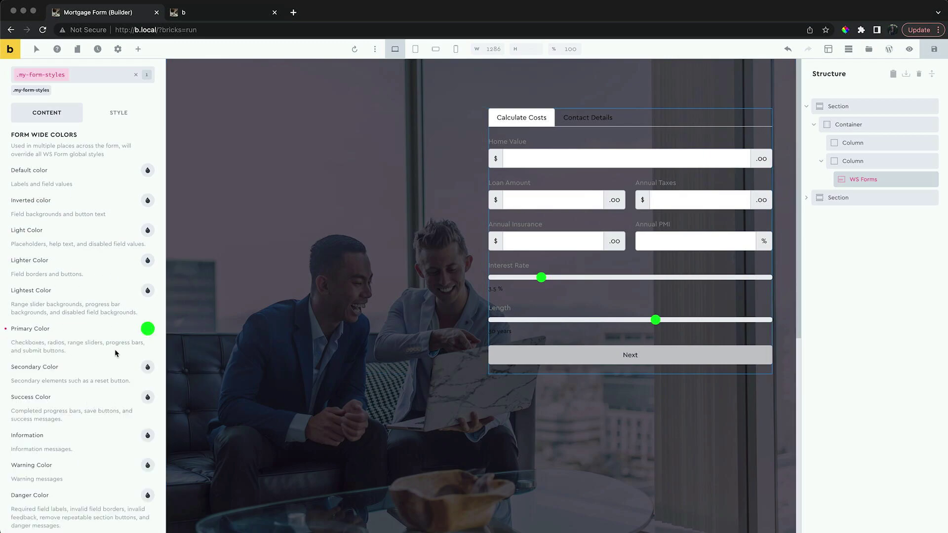
# Set Primary Color to pink #ff008c and Inverted color to near-white #f7f7f7.
pyautogui.click(147, 329)
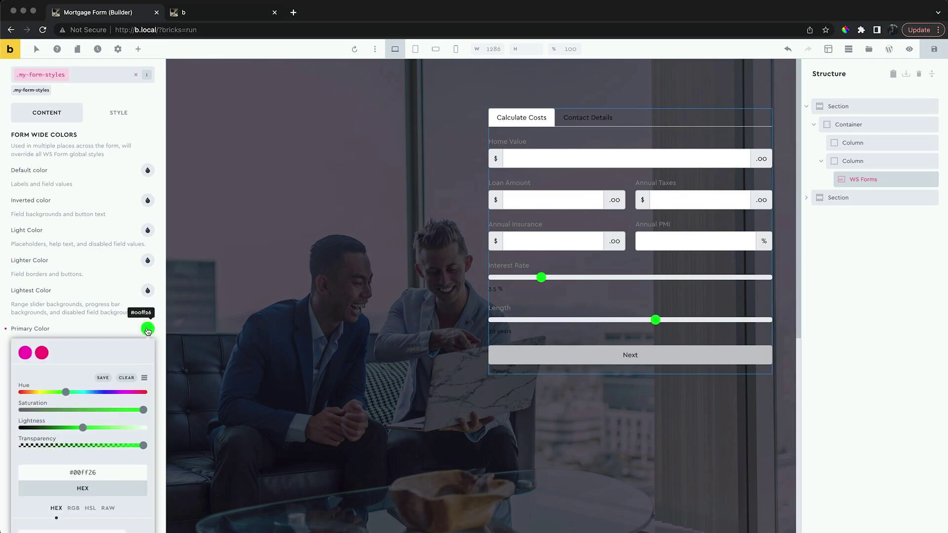
pyautogui.click(42, 353)
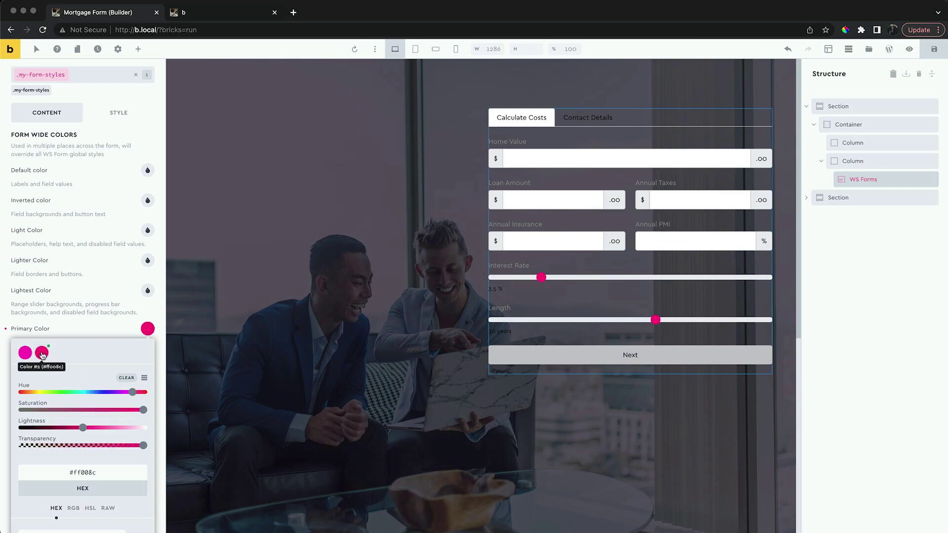
pyautogui.click(95, 310)
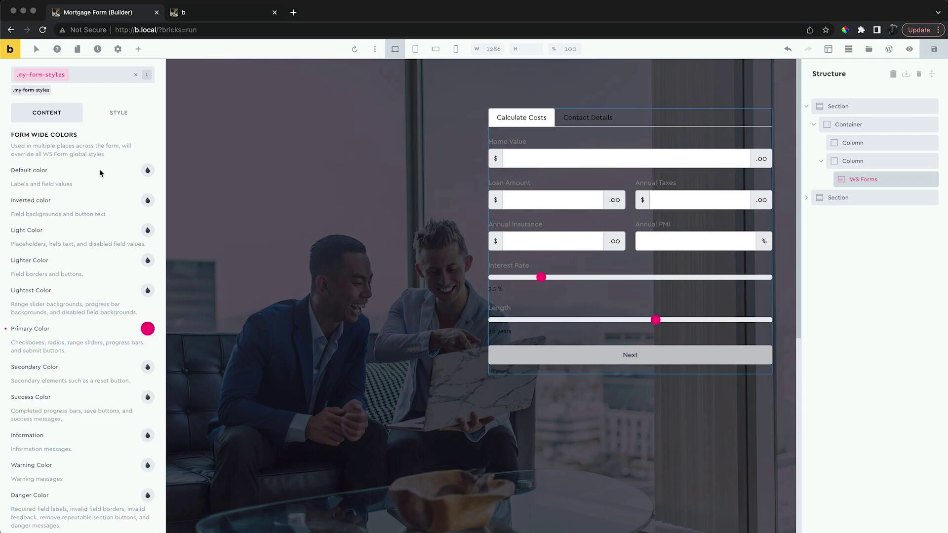
pyautogui.click(147, 201)
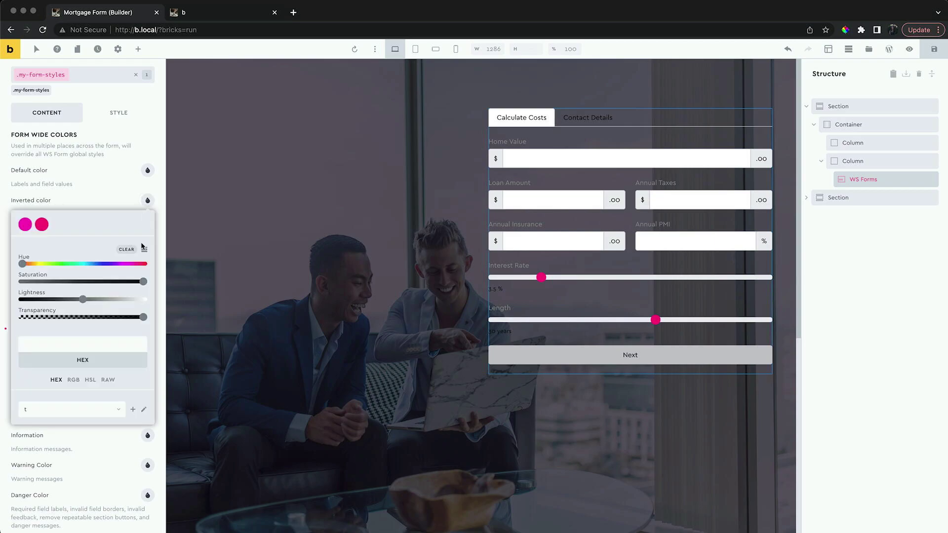
pyautogui.moveTo(134, 300); pyautogui.dragTo(23, 282)
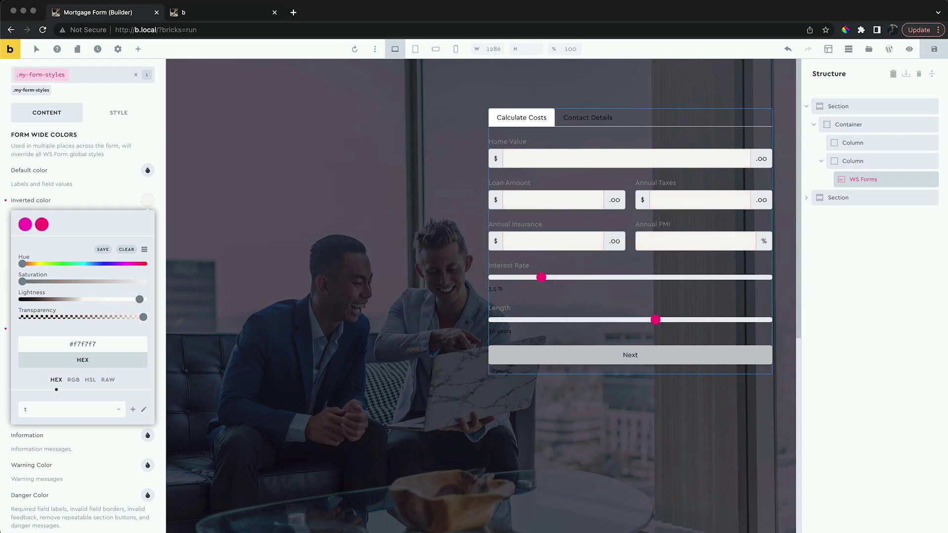
pyautogui.click(115, 197)
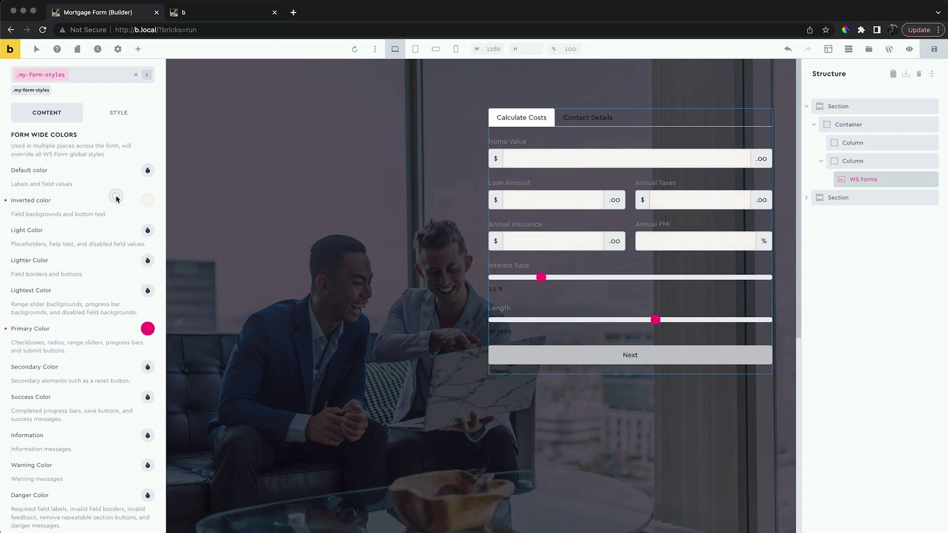
pyautogui.scroll(3, 116, 194)
# Give the Tabs Content a white #ffffff background.
pyautogui.click(114, 201)
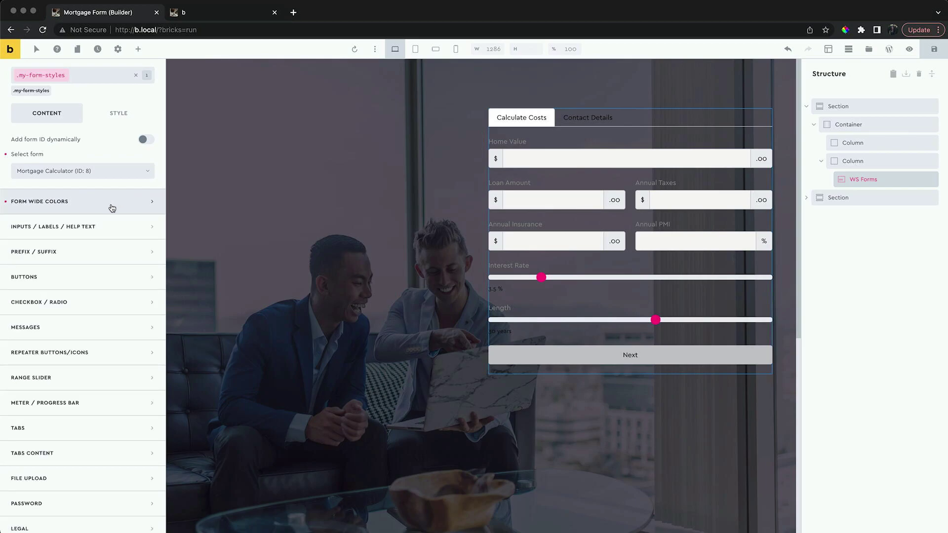
pyautogui.scroll(-2, 94, 227)
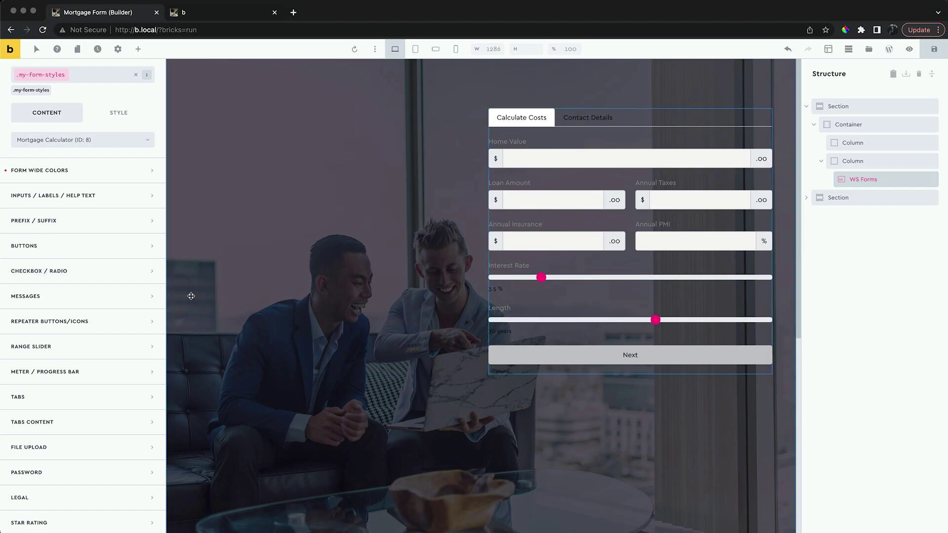
pyautogui.click(82, 423)
pyautogui.scroll(-2, 82, 423)
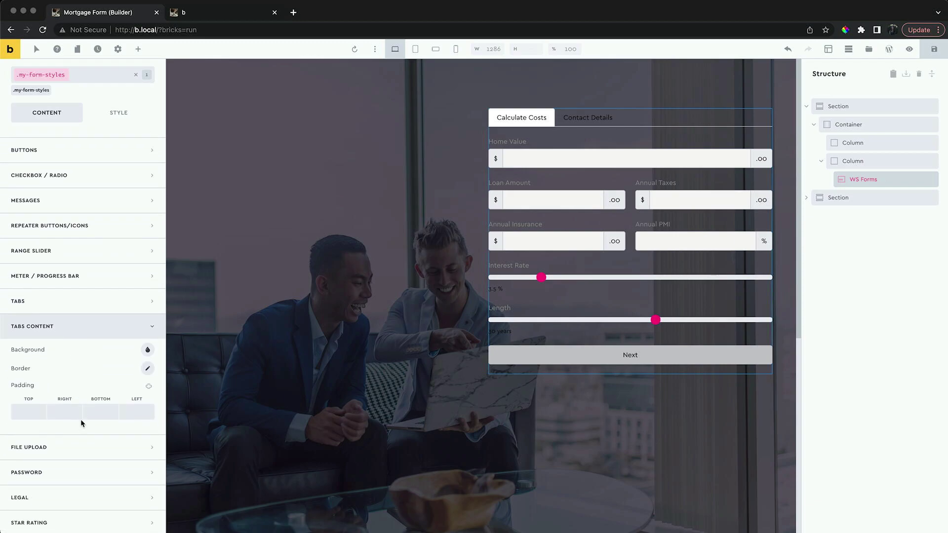
pyautogui.click(147, 445)
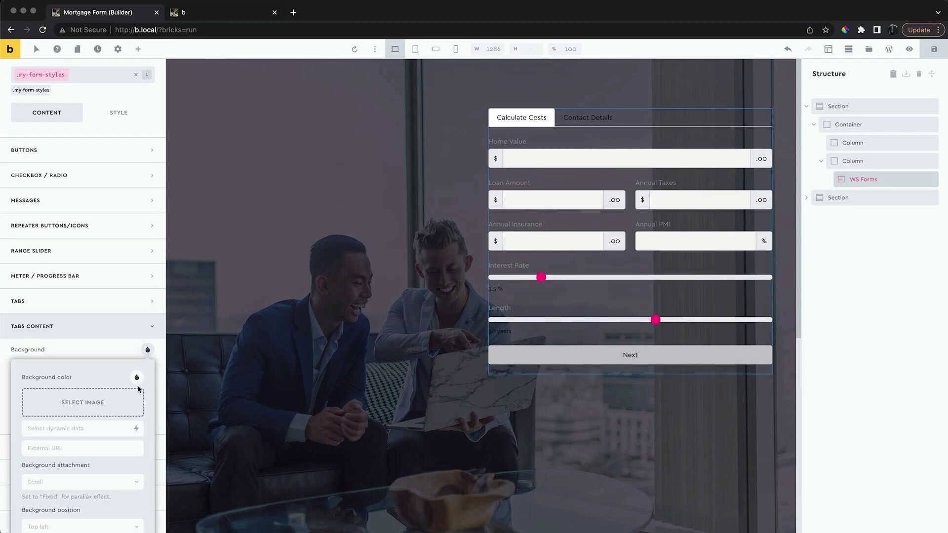
pyautogui.click(137, 377)
pyautogui.scroll(-2, 137, 416)
pyautogui.click(138, 416)
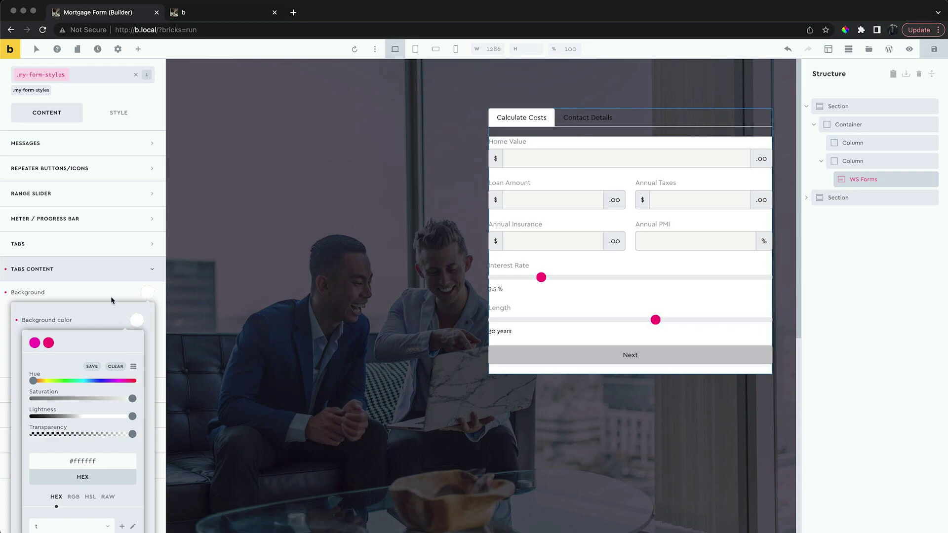
pyautogui.click(111, 298)
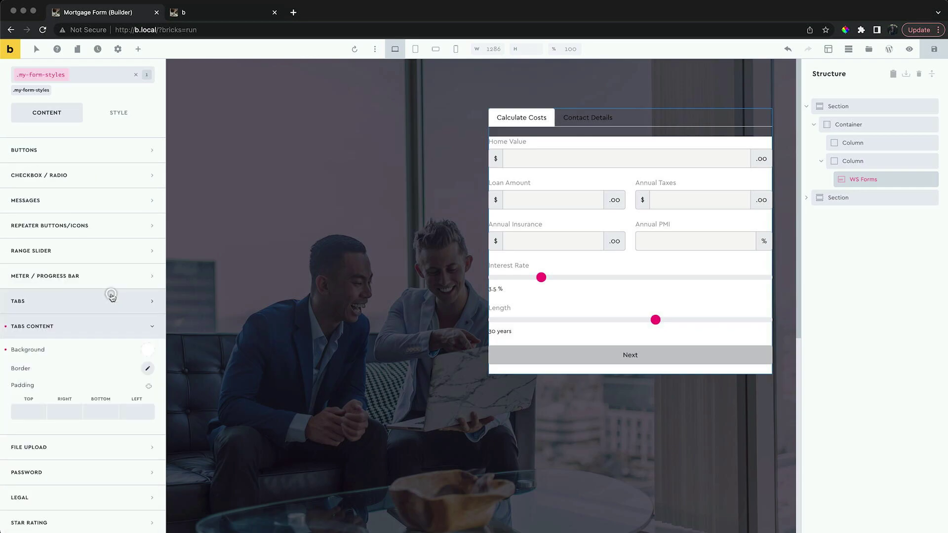
# Set the Tabs Content padding to 4rem on all sides.
pyautogui.click(148, 388)
pyautogui.click(39, 414)
pyautogui.write('4')
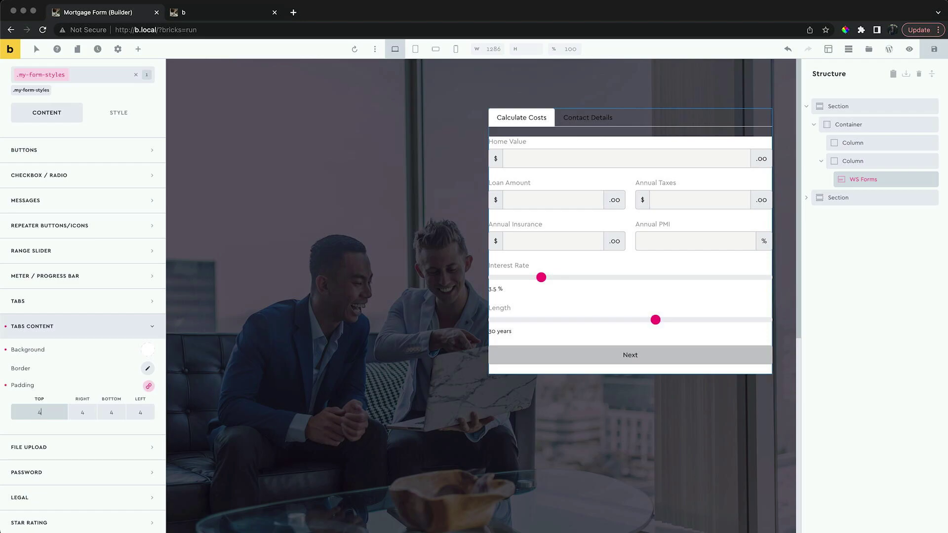
pyautogui.write('rem')
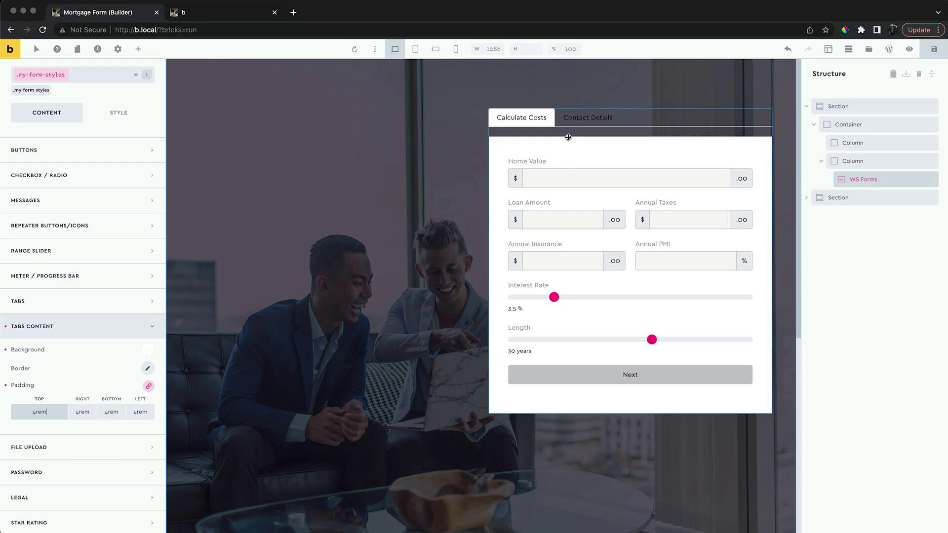
# Give the tabs margin bottom 0, padding 2rem top/bottom and 3.5rem left/right.
pyautogui.click(87, 329)
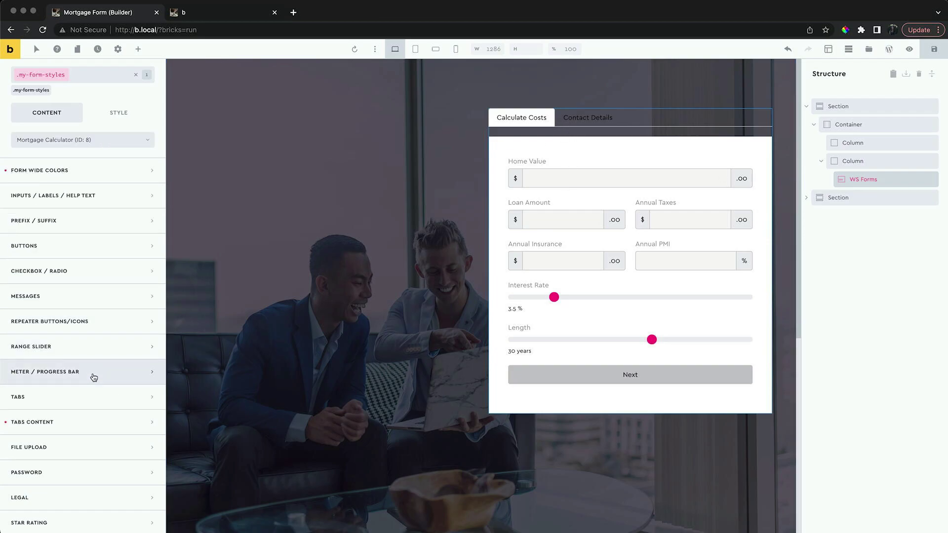
pyautogui.click(94, 397)
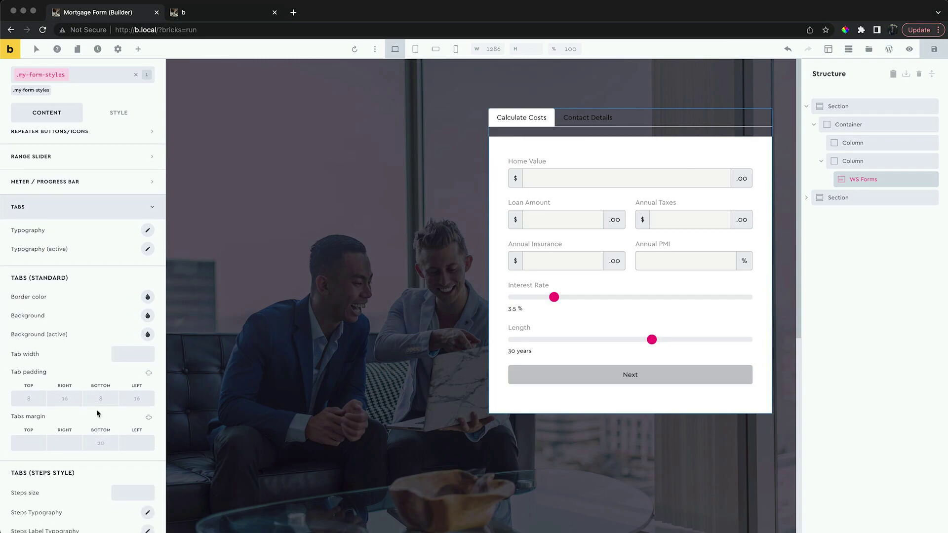
pyautogui.click(106, 444)
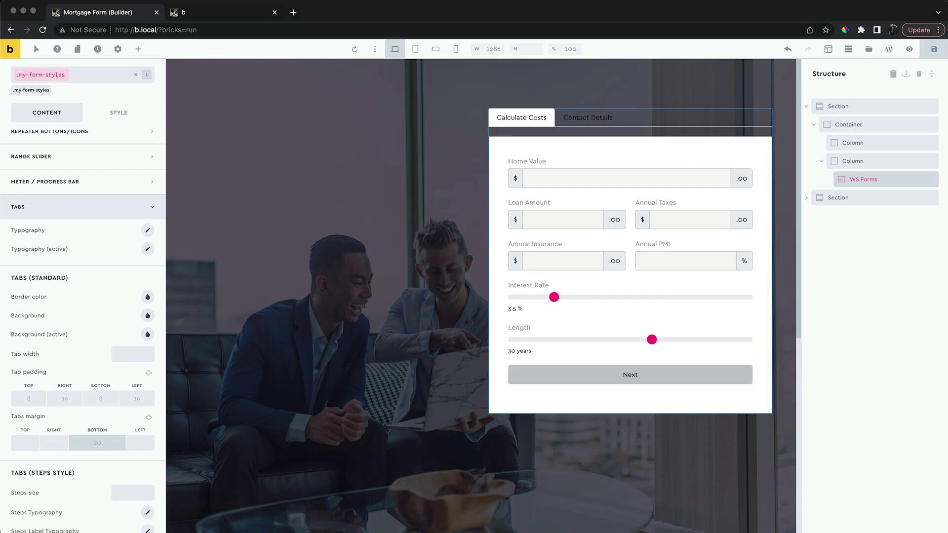
pyautogui.write('0')
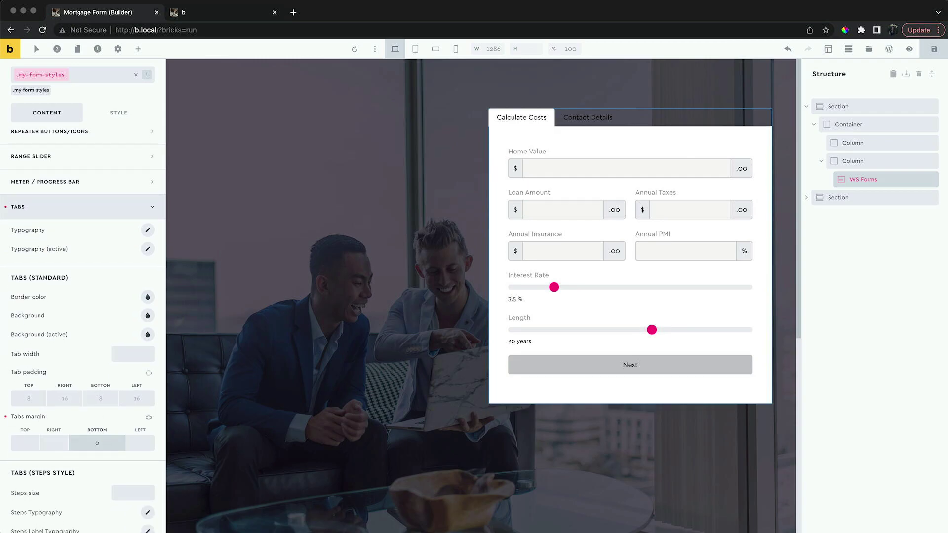
pyautogui.click(148, 373)
pyautogui.click(39, 399)
pyautogui.write('2rem')
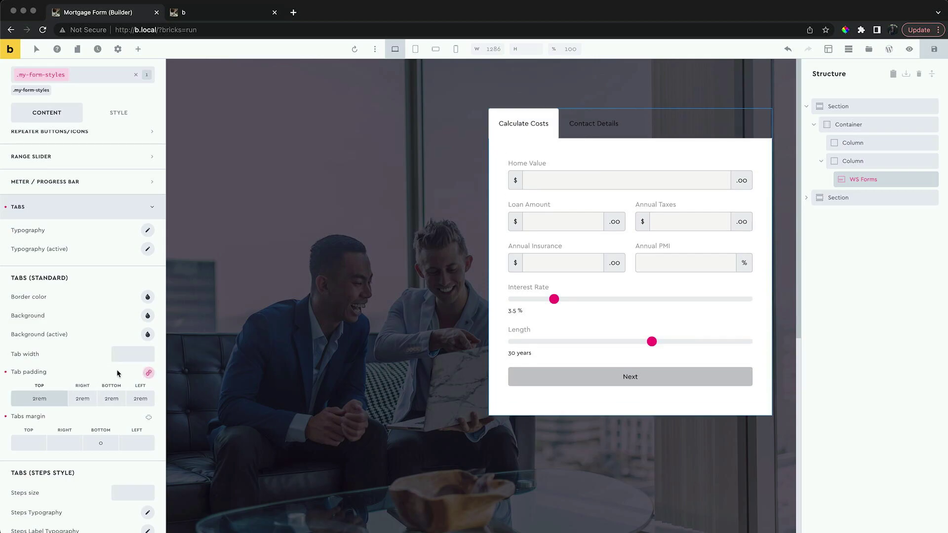
pyautogui.click(148, 374)
pyautogui.doubleClick(64, 400)
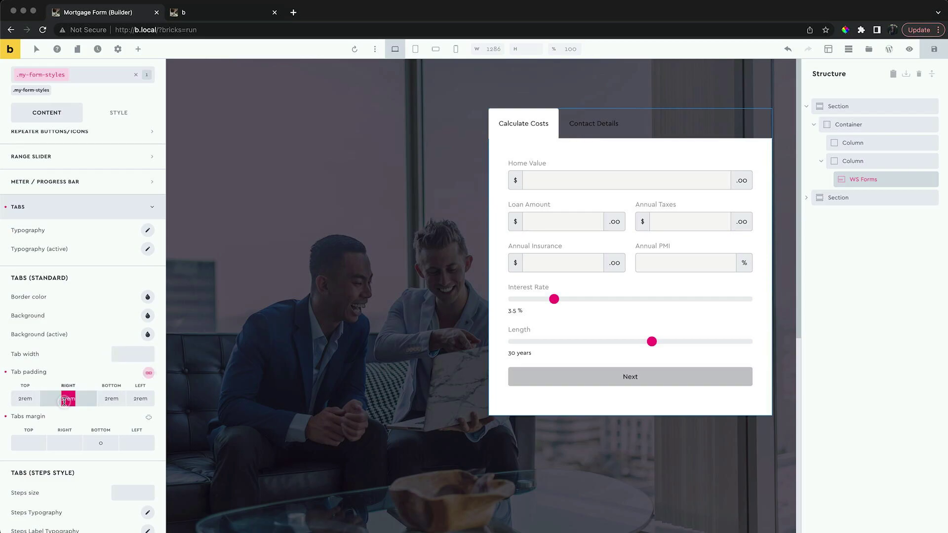
pyautogui.write('3.5rem')
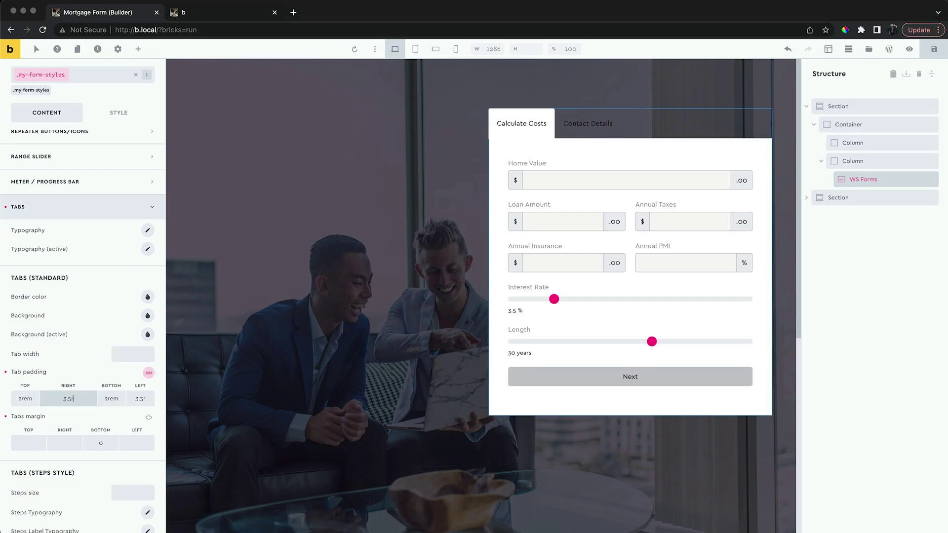
# Lighten the active tab background and set the inactive tab background to light grey #f0f0f0.
pyautogui.click(607, 129)
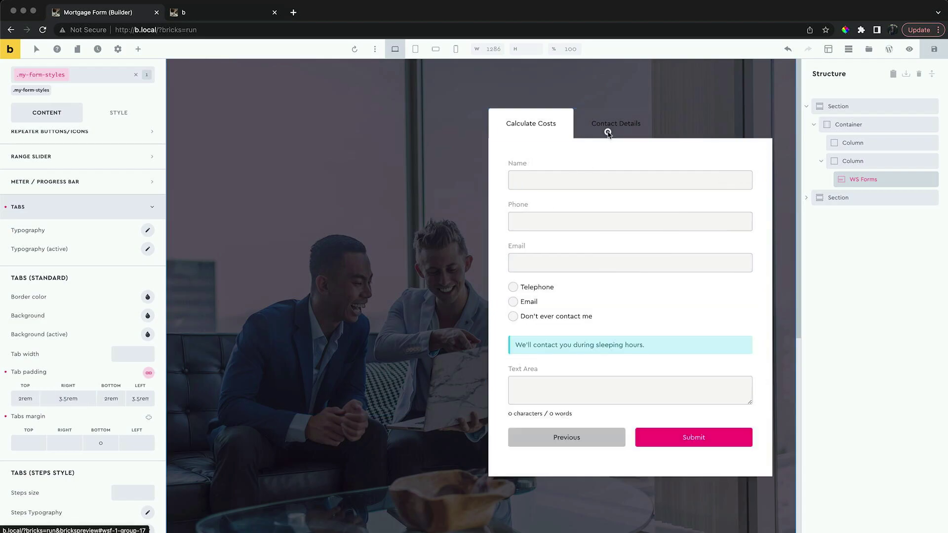
pyautogui.click(542, 136)
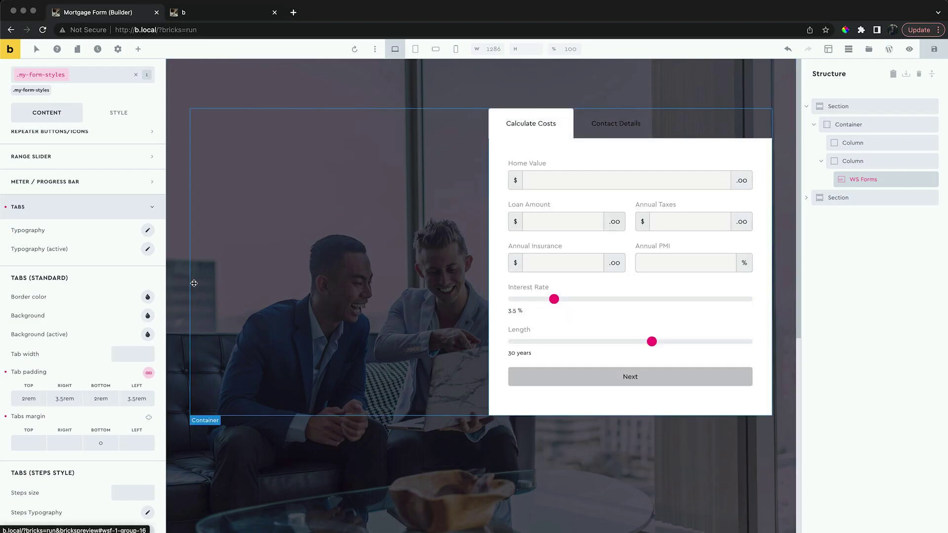
pyautogui.click(148, 335)
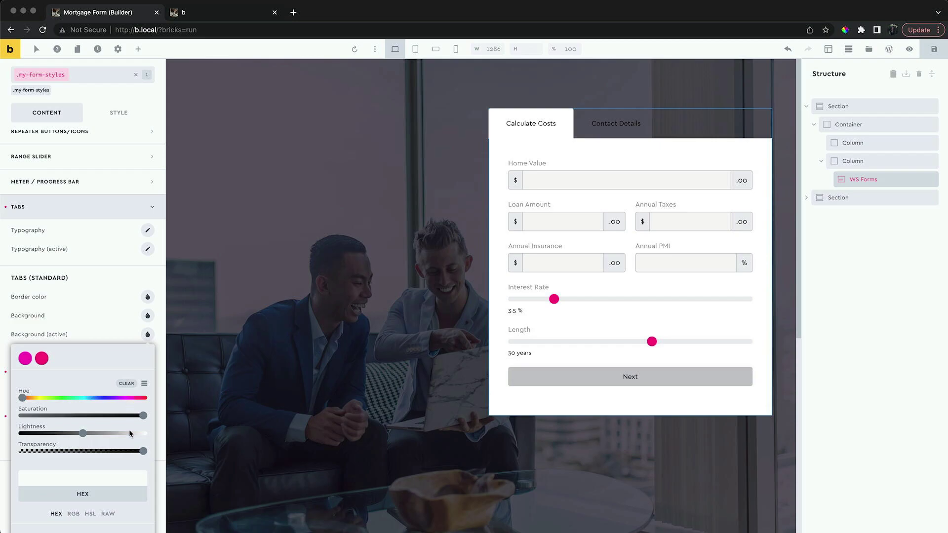
pyautogui.click(129, 434)
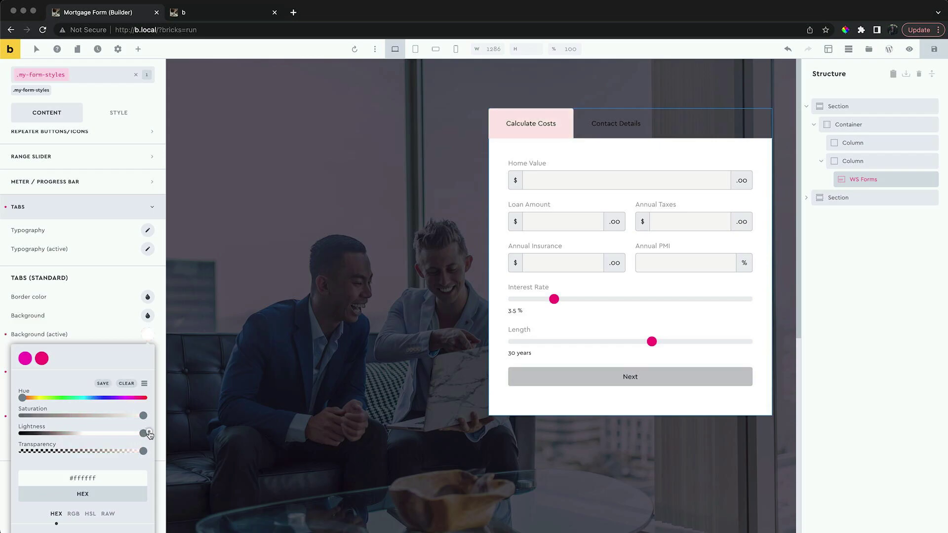
pyautogui.click(146, 316)
pyautogui.click(138, 415)
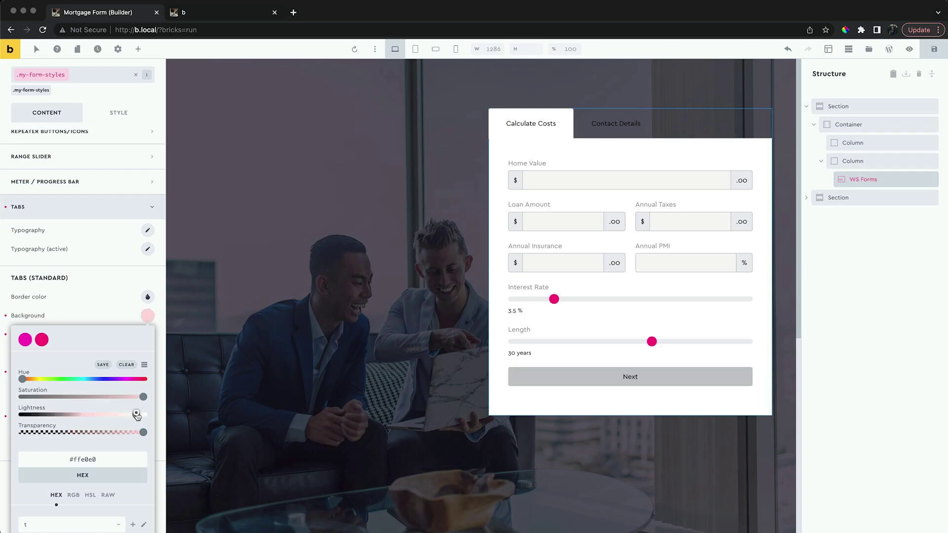
pyautogui.click(25, 398)
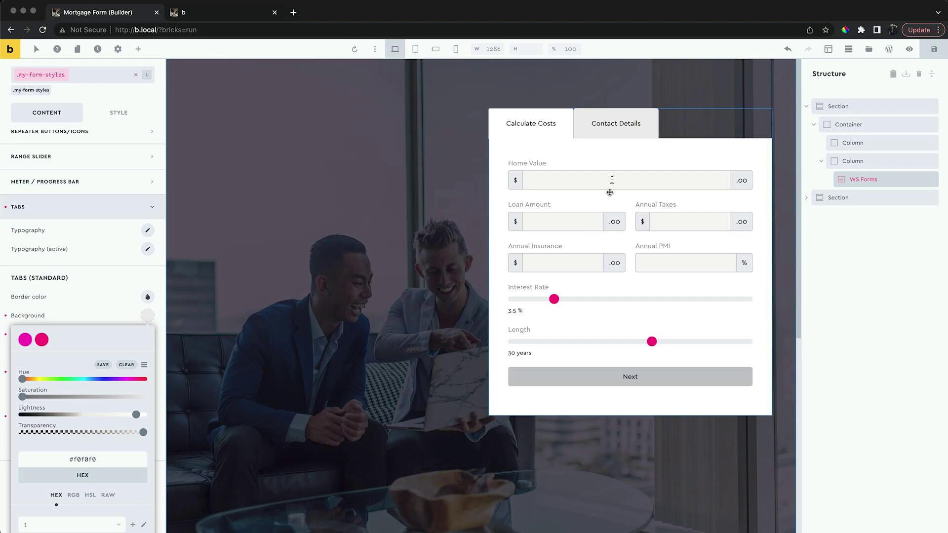
pyautogui.click(618, 132)
pyautogui.click(545, 134)
# Link the input padding and set it to 2.5rem, checking the taller Contact Details fields.
pyautogui.click(98, 211)
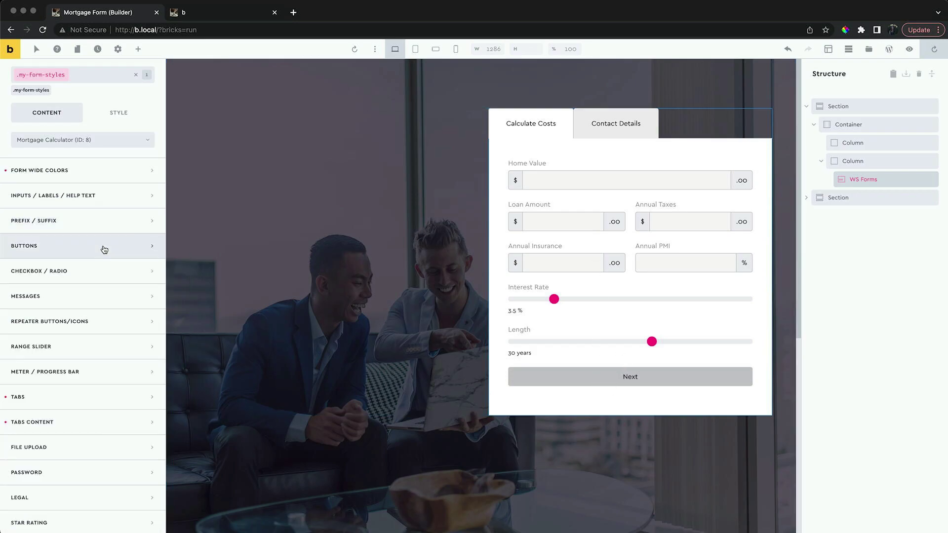
pyautogui.click(87, 196)
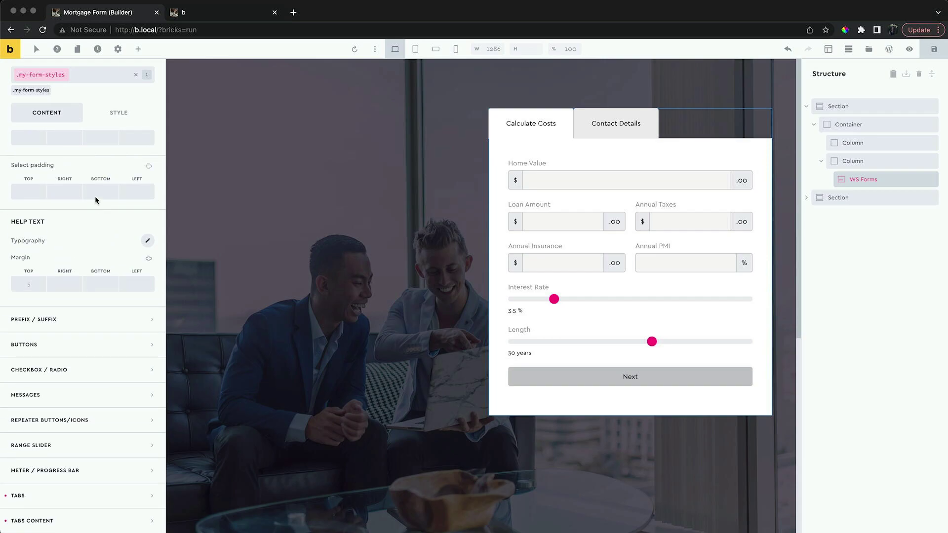
pyautogui.scroll(4, 95, 196)
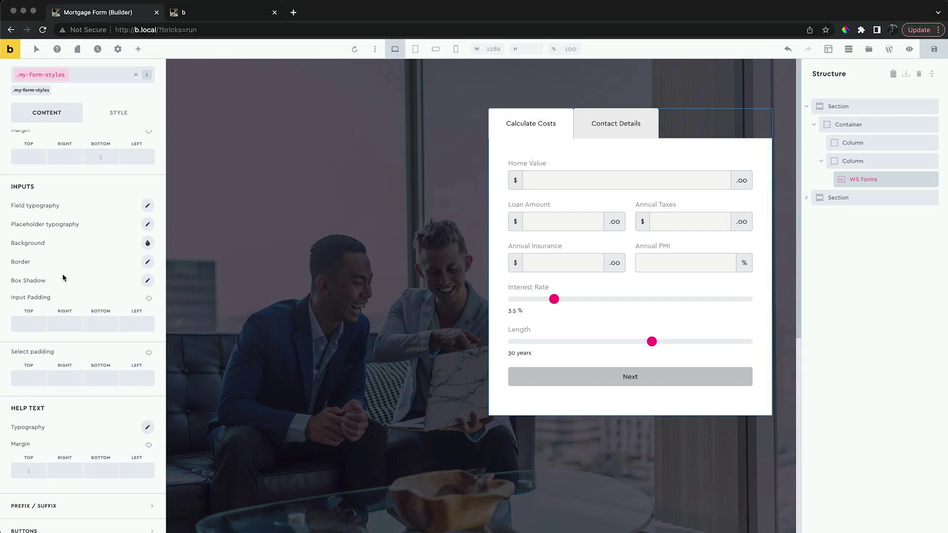
pyautogui.doubleClick(149, 298)
pyautogui.click(32, 324)
pyautogui.write('2.5rem')
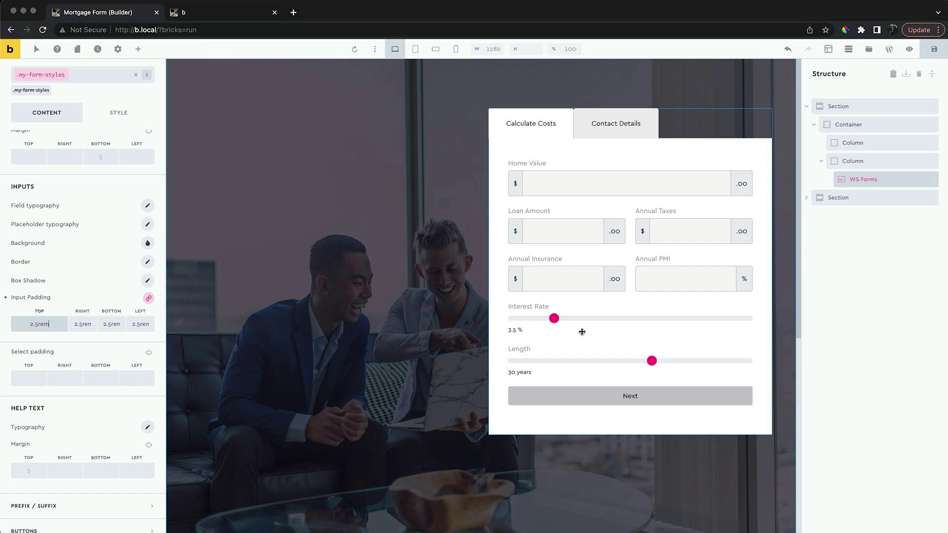
pyautogui.click(635, 135)
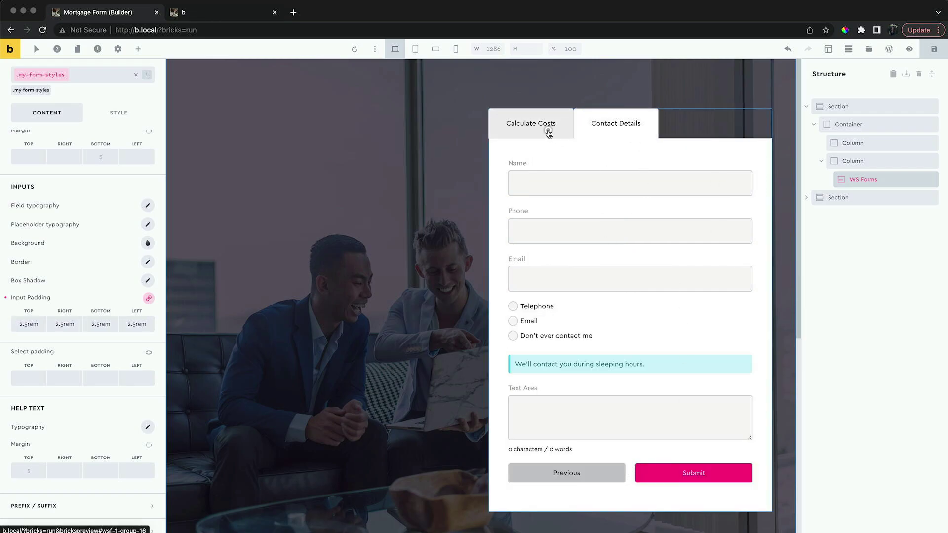
pyautogui.click(549, 131)
pyautogui.scroll(10, 61, 218)
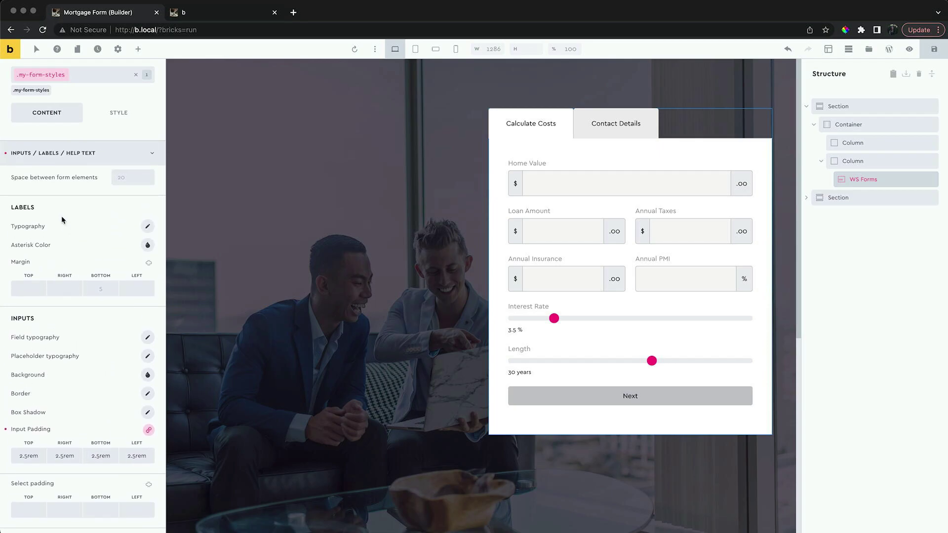
# Set the Buttons padding to a linked 1.8rem on all sides and preview it on Contact Details.
pyautogui.click(84, 225)
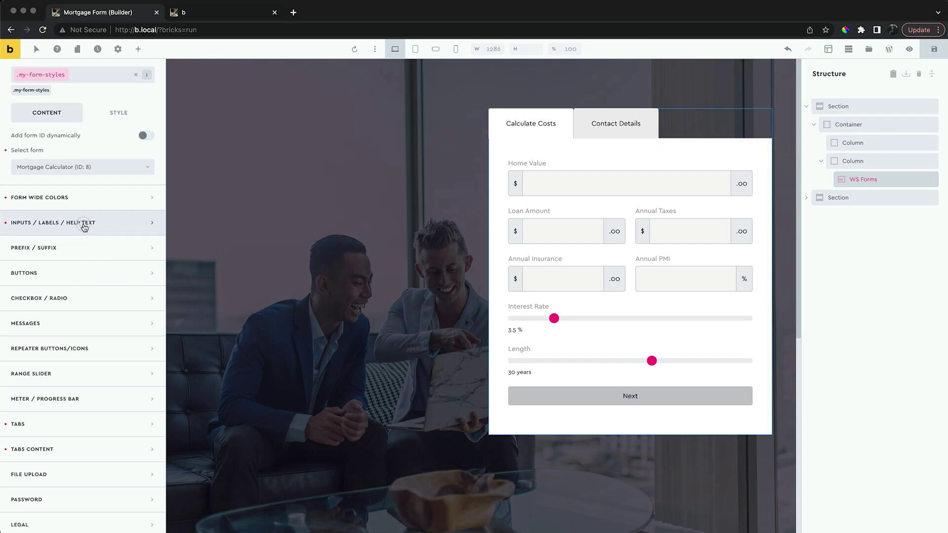
pyautogui.click(38, 285)
pyautogui.scroll(-5, 101, 297)
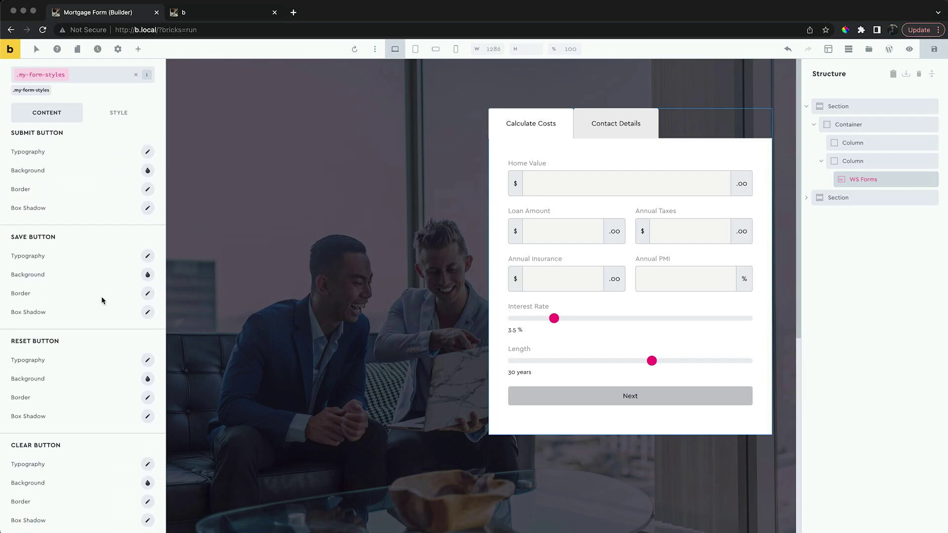
pyautogui.scroll(-6, 102, 296)
pyautogui.scroll(6, 102, 296)
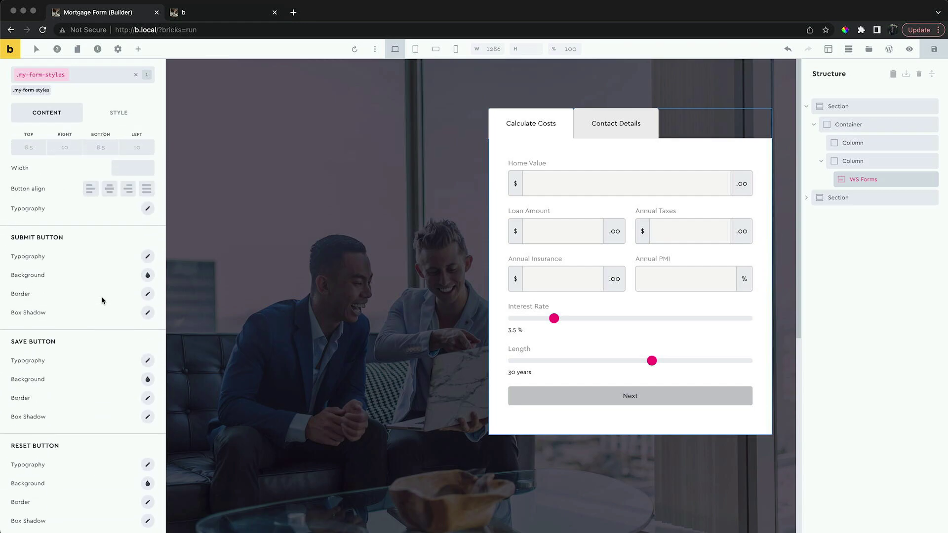
pyautogui.scroll(2, 101, 296)
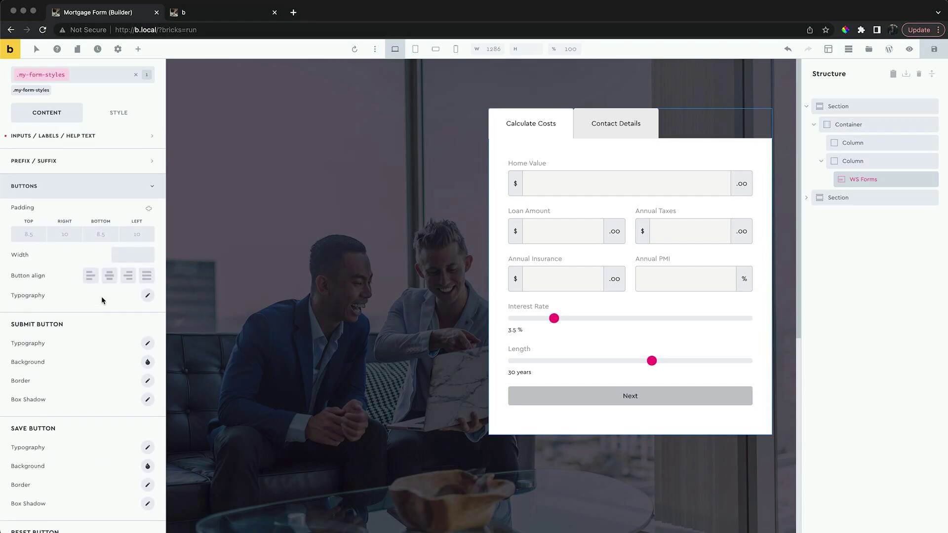
pyautogui.click(149, 208)
pyautogui.click(35, 233)
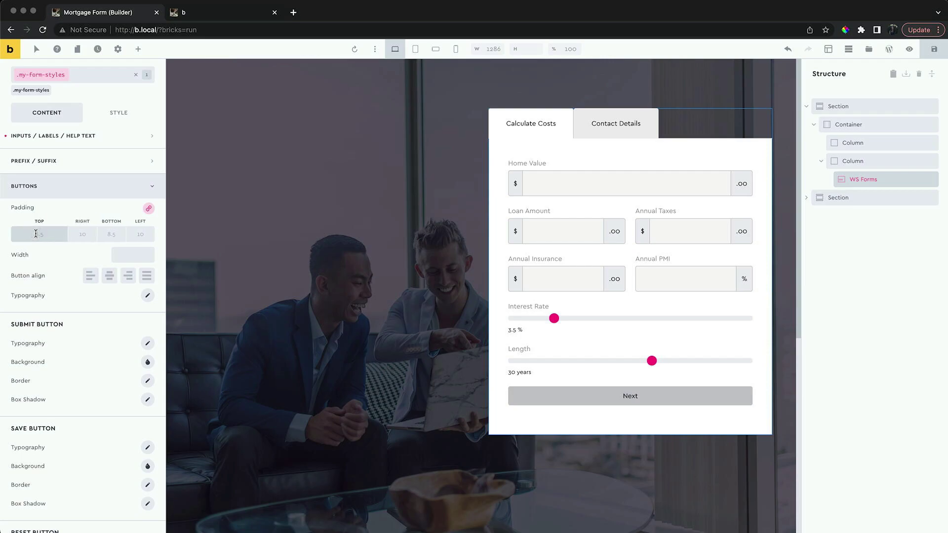
pyautogui.write('2rem')
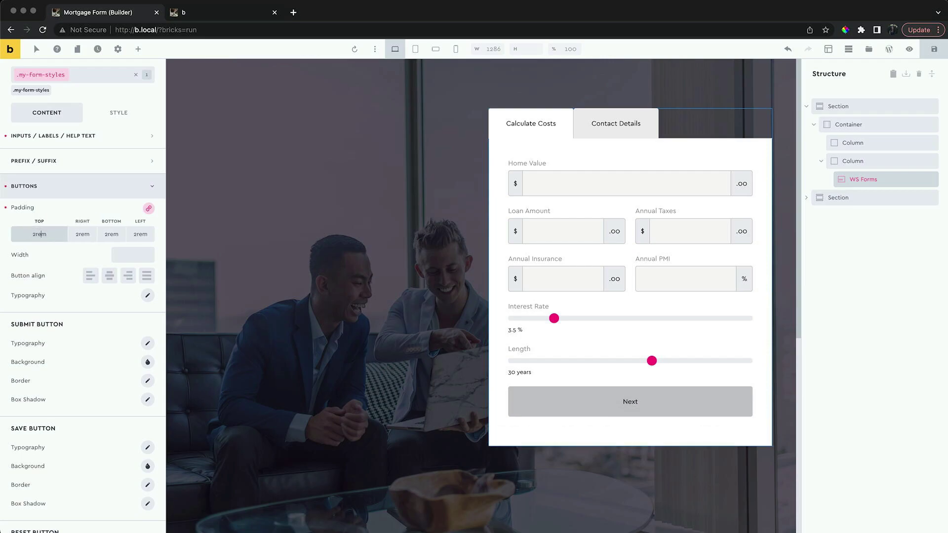
pyautogui.press('BackSpace')
pyautogui.press('BackSpace')
pyautogui.press('BackSpace')
pyautogui.press('BackSpace')
pyautogui.write('1.8rem')
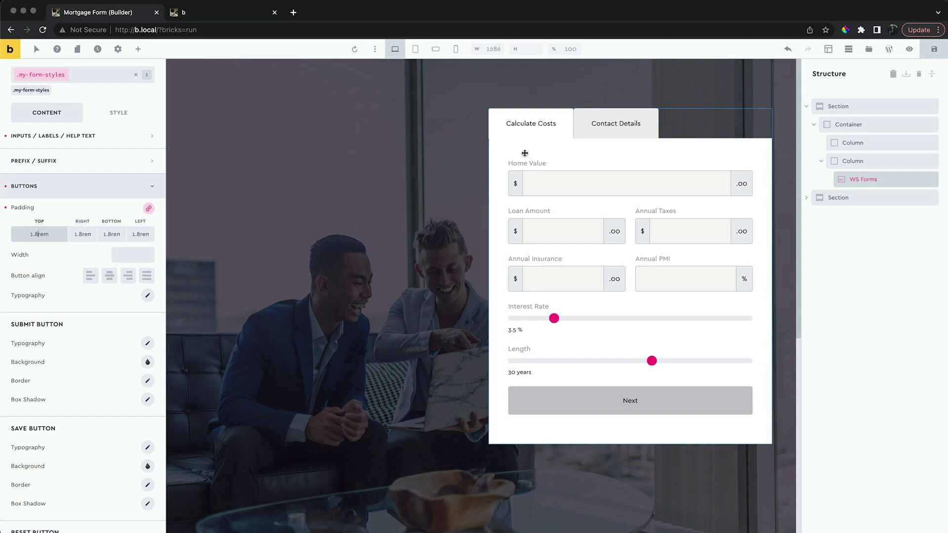
pyautogui.click(616, 124)
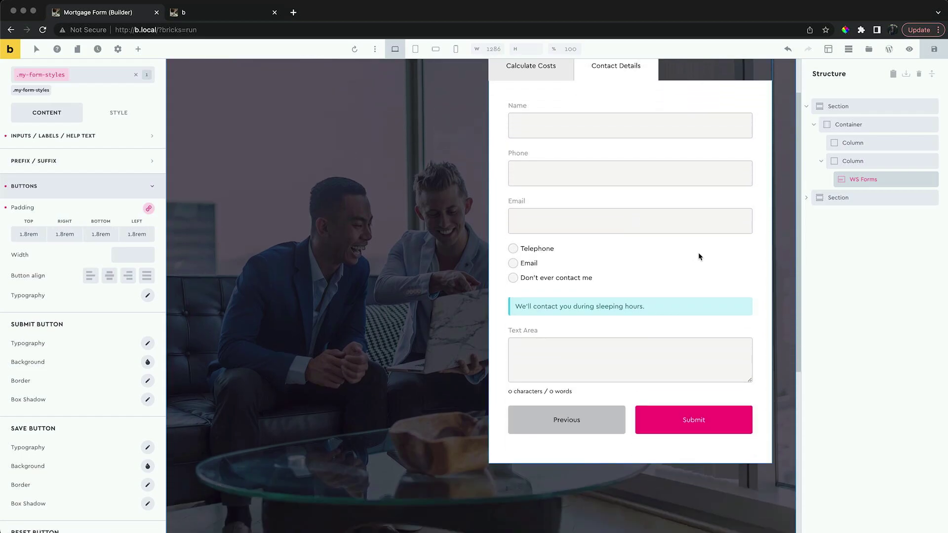
pyautogui.scroll(1, 699, 255)
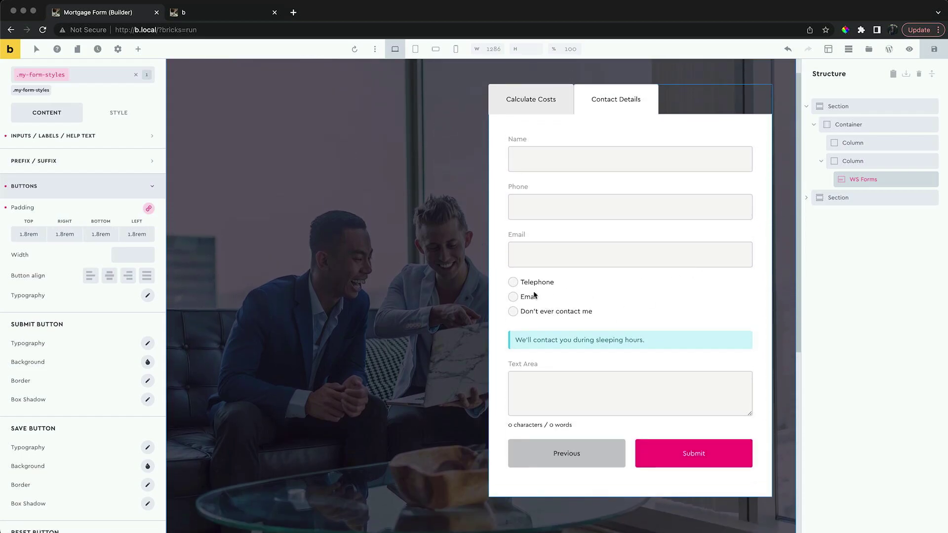
# In Checkbox / Radio, set the radio size to 30.
pyautogui.click(107, 188)
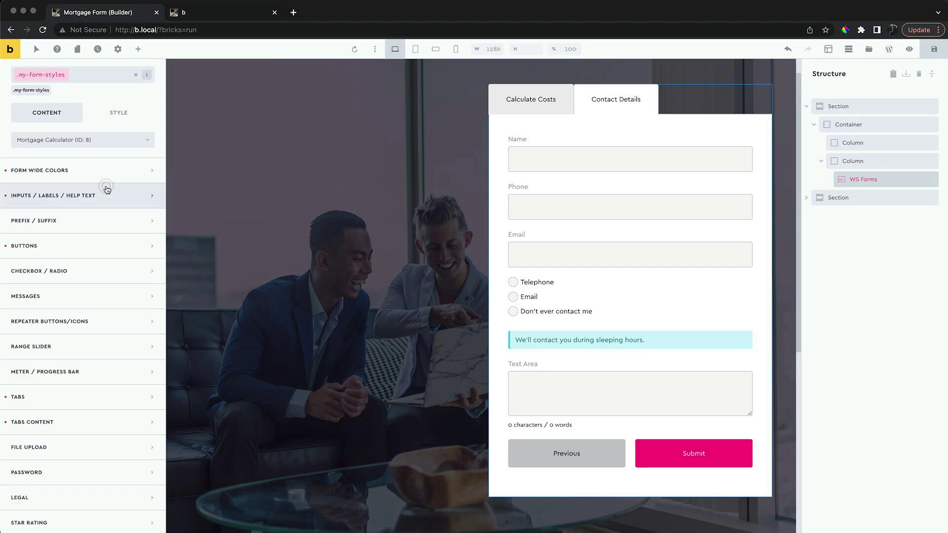
pyautogui.click(101, 270)
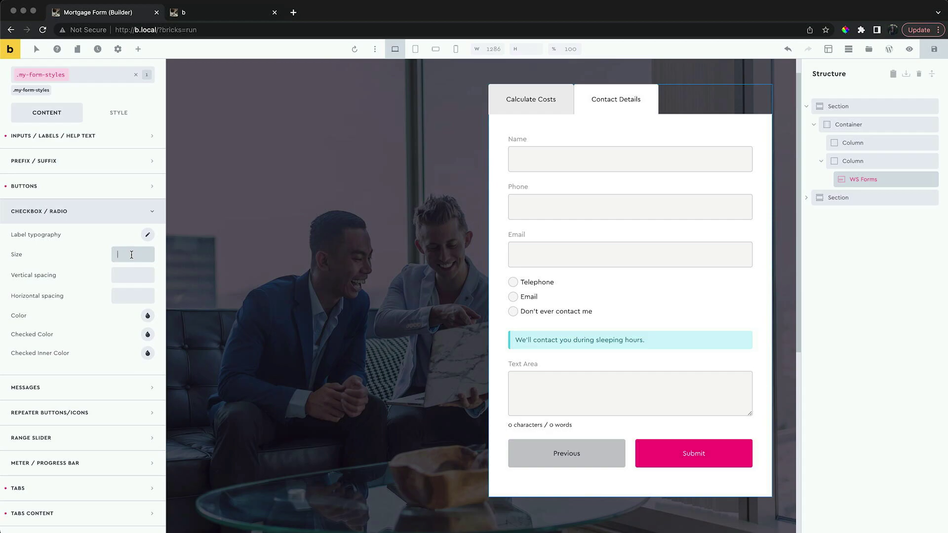
pyautogui.write('30')
pyautogui.press('BackSpace')
pyautogui.press('BackSpace')
pyautogui.write('20')
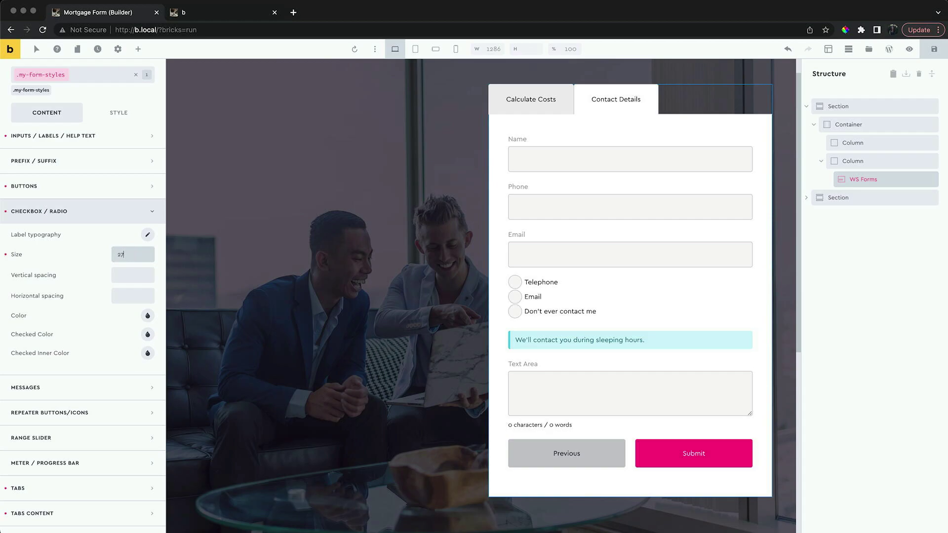
pyautogui.press('BackSpace')
pyautogui.write('5')
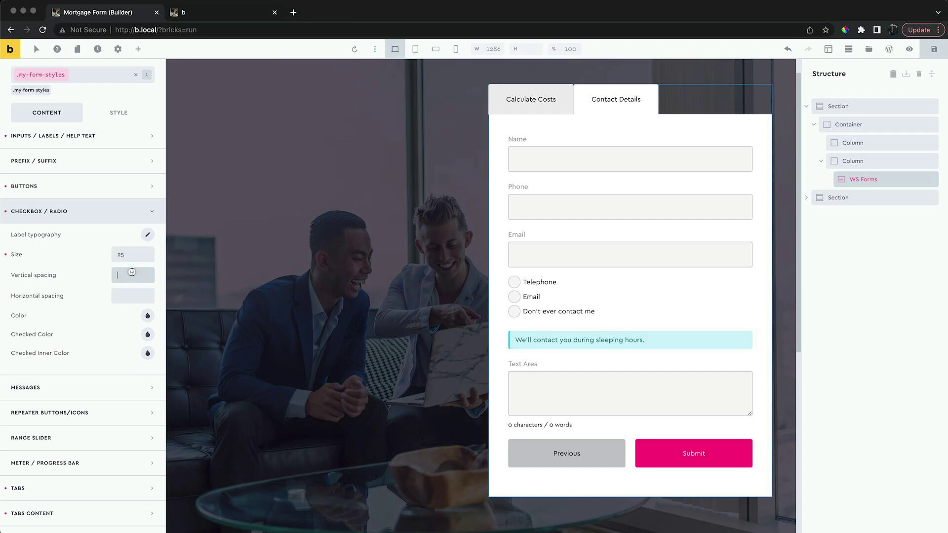
pyautogui.press('Up')
pyautogui.press('Up')
pyautogui.press('Up')
pyautogui.press('Up')
pyautogui.press('Up')
pyautogui.press('Up')
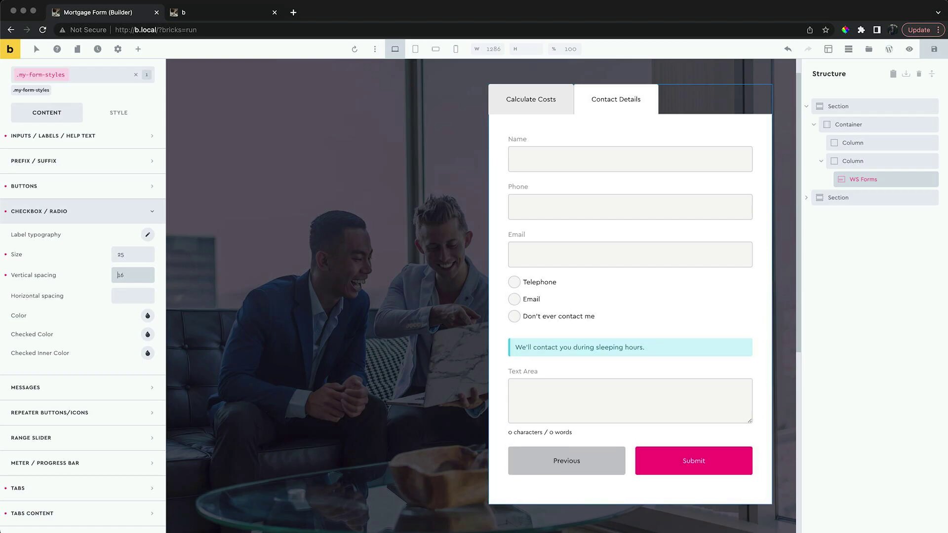
pyautogui.click(142, 253)
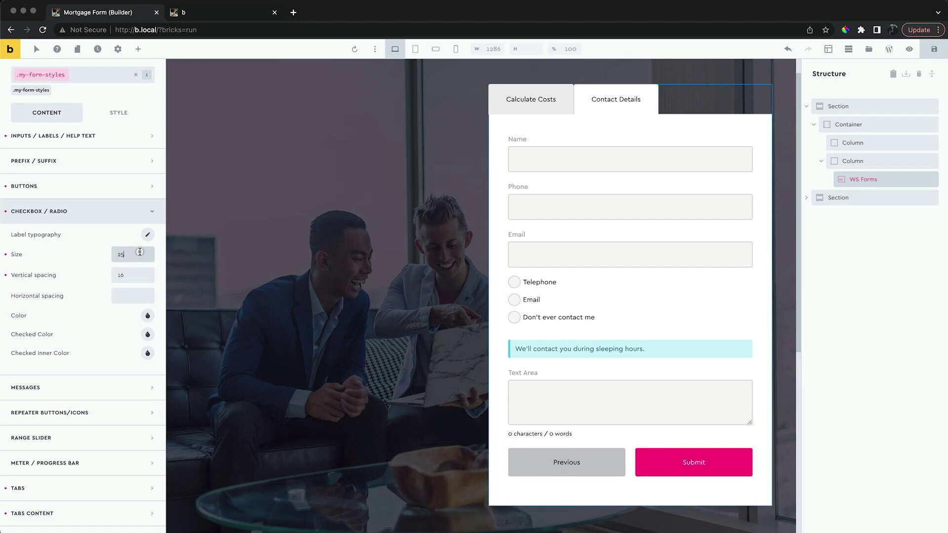
pyautogui.press('Up')
pyautogui.press('Up')
pyautogui.press('Up')
pyautogui.press('Up')
pyautogui.press('Up')
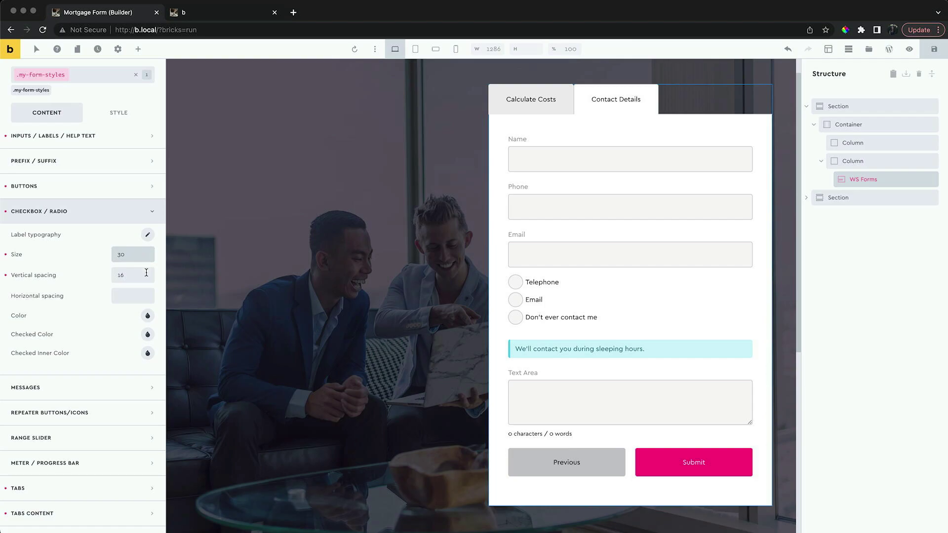
# Set radio horizontal spacing to 11 and vertical spacing to 20.
pyautogui.click(141, 295)
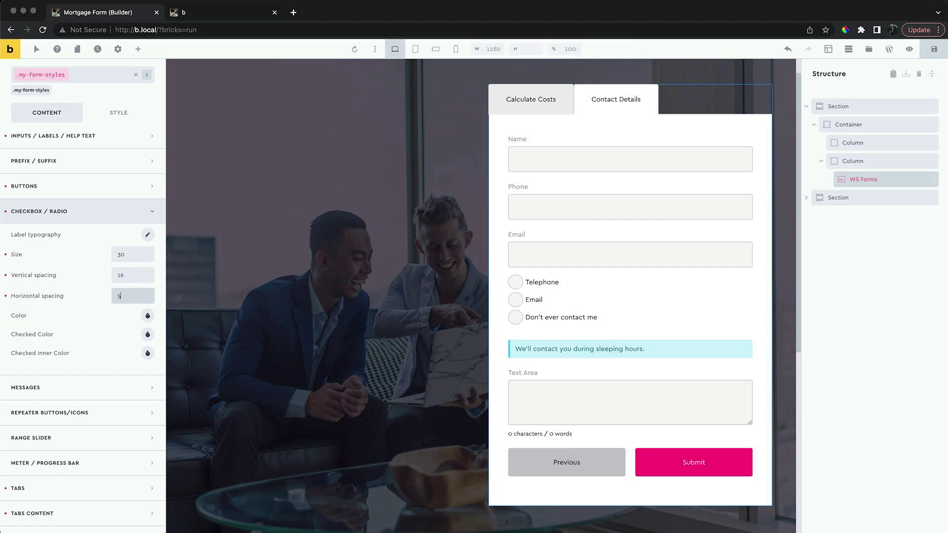
pyautogui.press('Up')
pyautogui.press('Up')
pyautogui.press('Up')
pyautogui.press('Up')
pyautogui.press('Up')
pyautogui.press('Up')
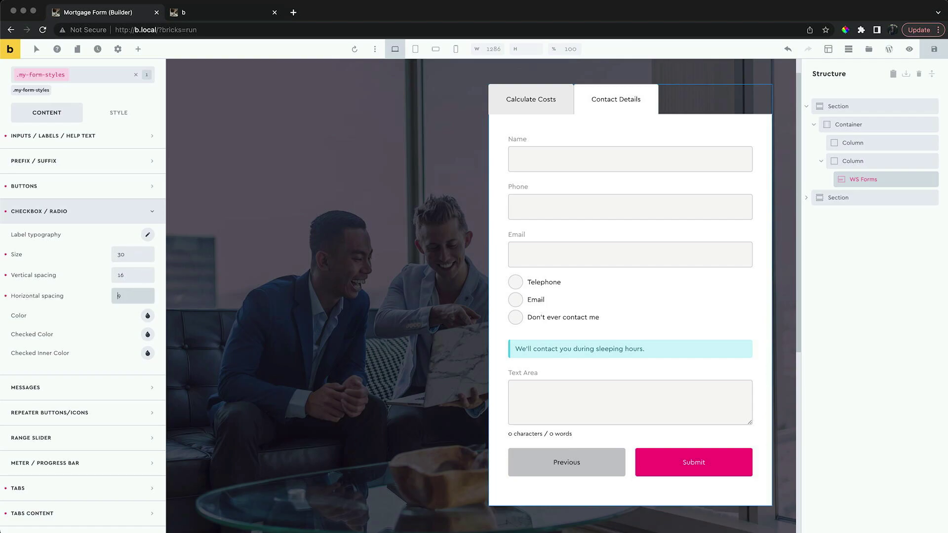
pyautogui.click(134, 275)
pyautogui.press('Up')
pyautogui.press('Up')
pyautogui.press('Up')
pyautogui.press('Up')
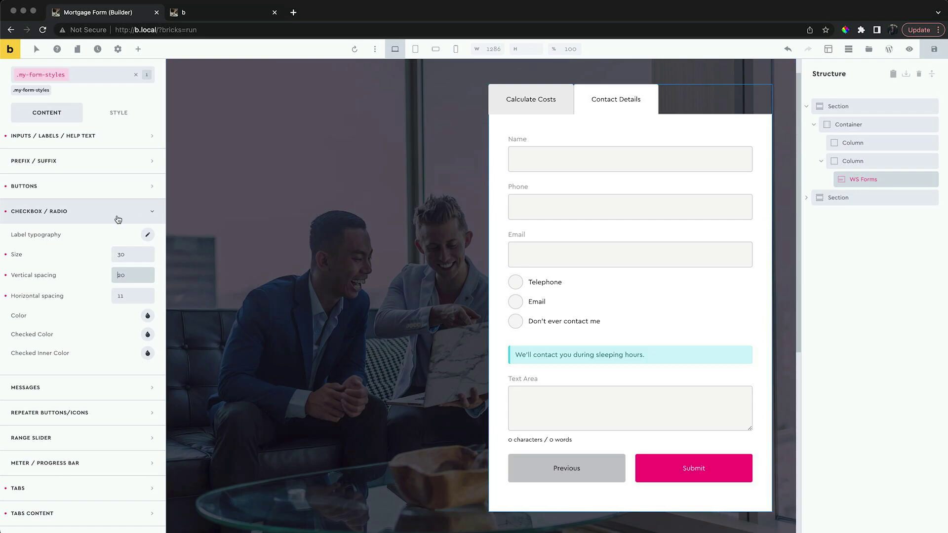
pyautogui.click(112, 216)
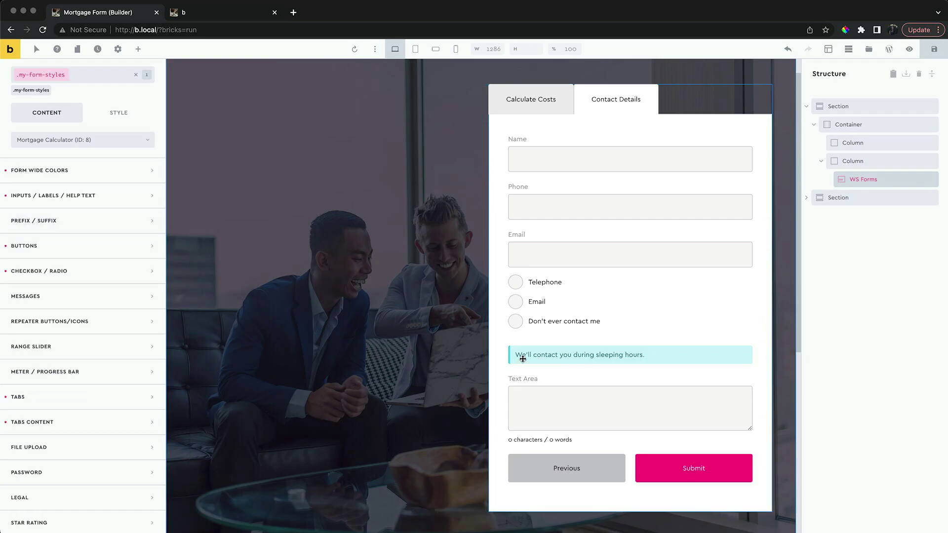
# Give the Information Message border the pink preset Color #2.
pyautogui.click(89, 296)
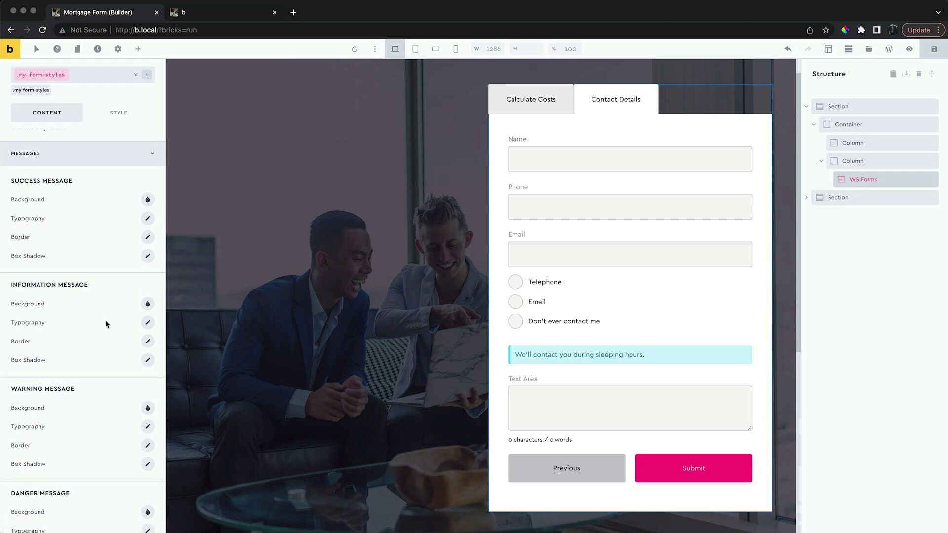
pyautogui.click(147, 342)
pyautogui.click(136, 433)
pyautogui.click(48, 454)
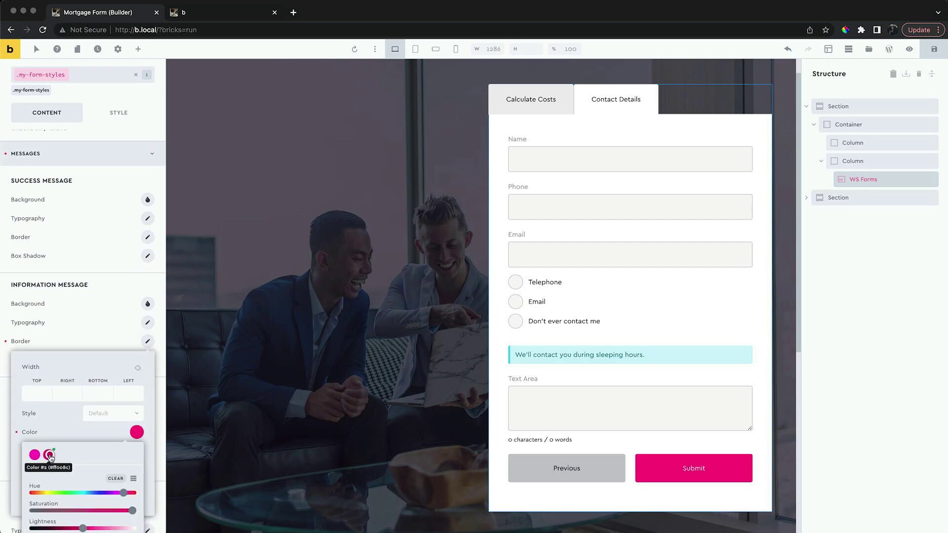
pyautogui.click(96, 344)
# Set the Information Message background to pale pink #faf5f8.
pyautogui.click(147, 305)
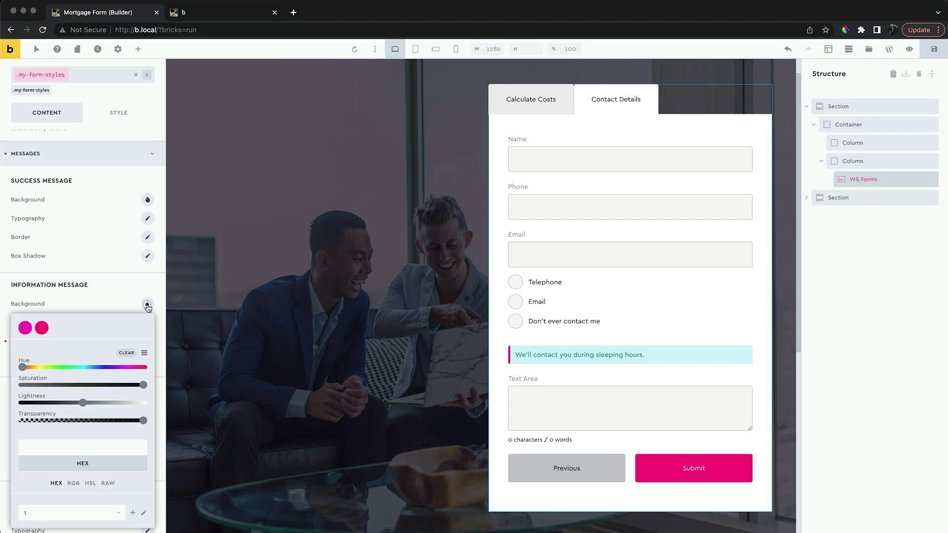
pyautogui.click(41, 328)
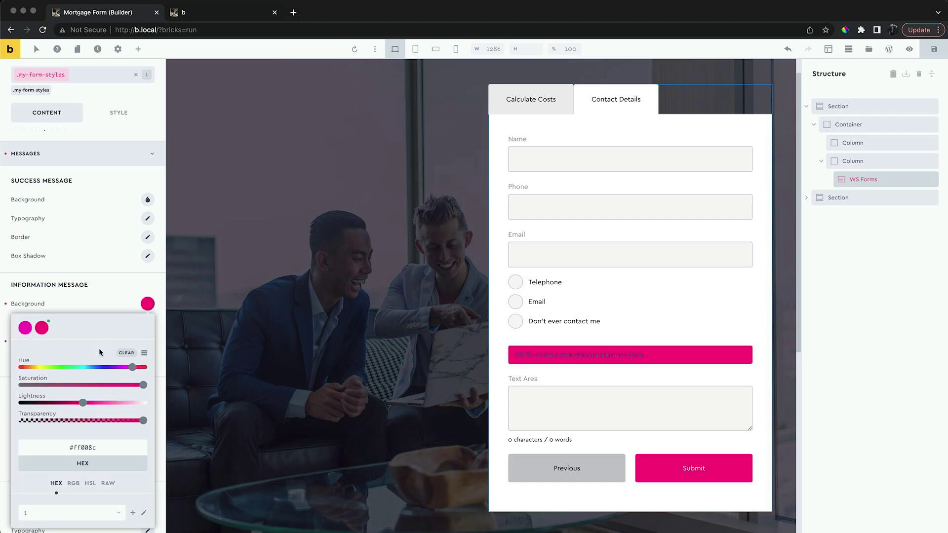
pyautogui.moveTo(133, 404); pyautogui.dragTo(140, 404)
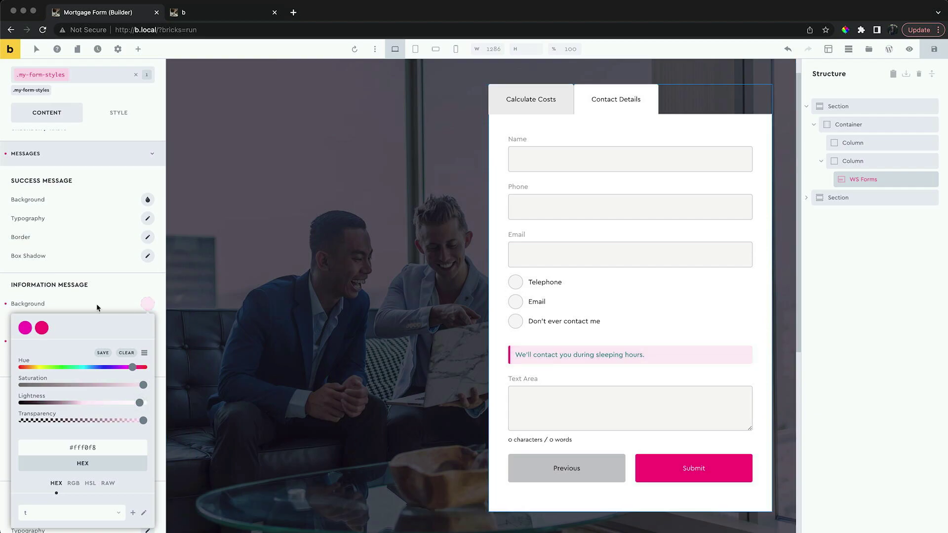
pyautogui.moveTo(111, 384); pyautogui.dragTo(66, 386)
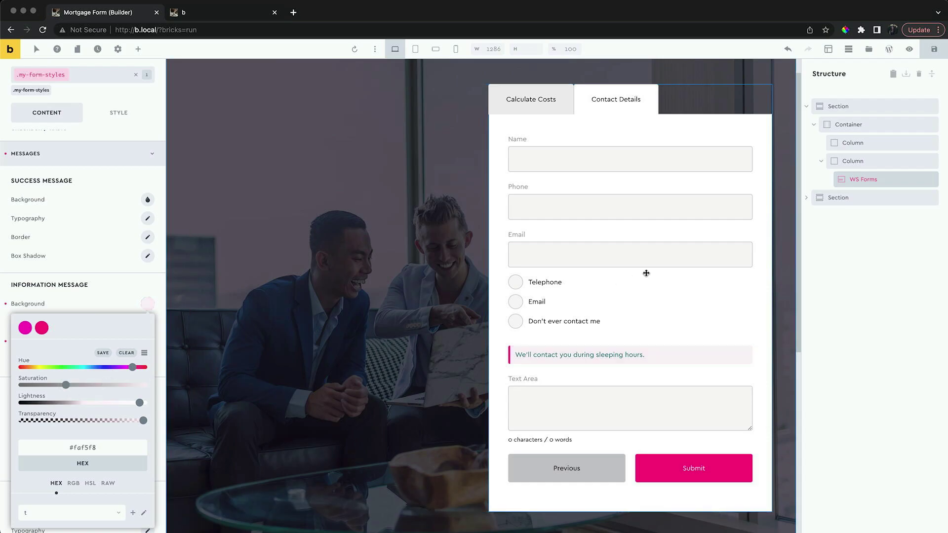
# Set the Information Message text colour to dark red #660000.
pyautogui.click(147, 304)
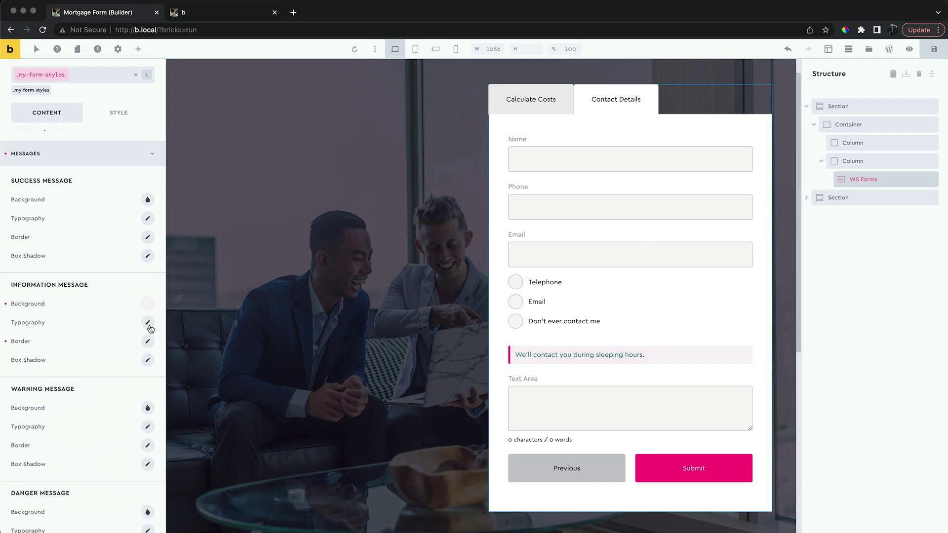
pyautogui.click(147, 323)
pyautogui.click(137, 352)
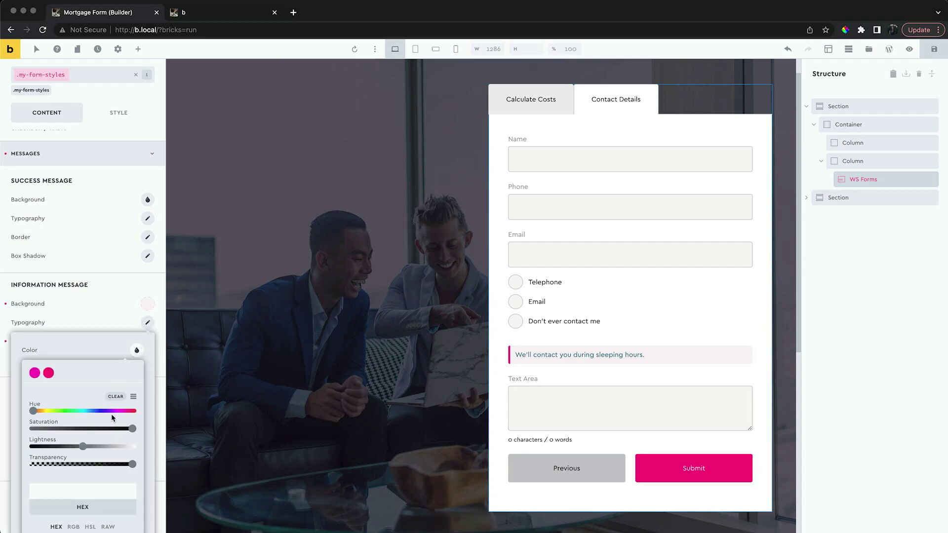
pyautogui.click(54, 447)
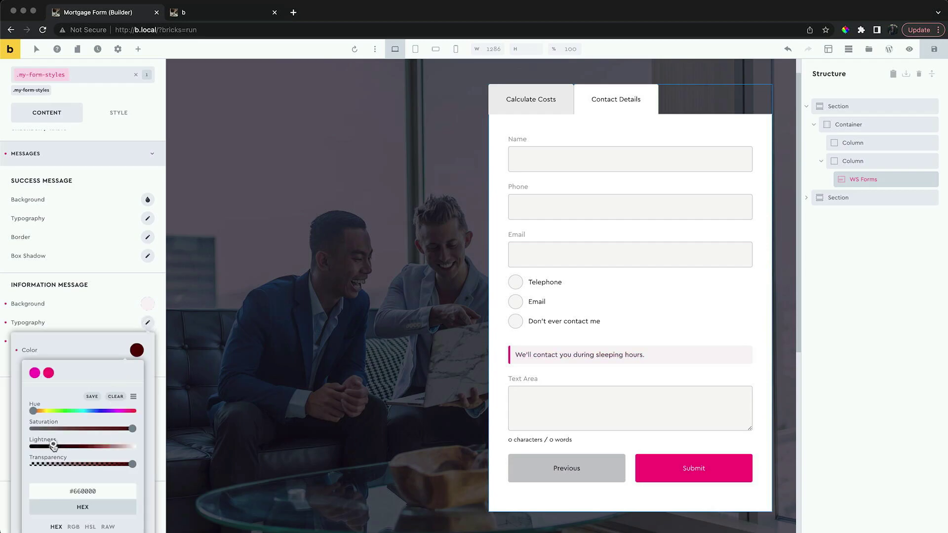
# Preview the focus style on the Email, Phone and Name fields, then show Calculate Costs.
pyautogui.click(652, 249)
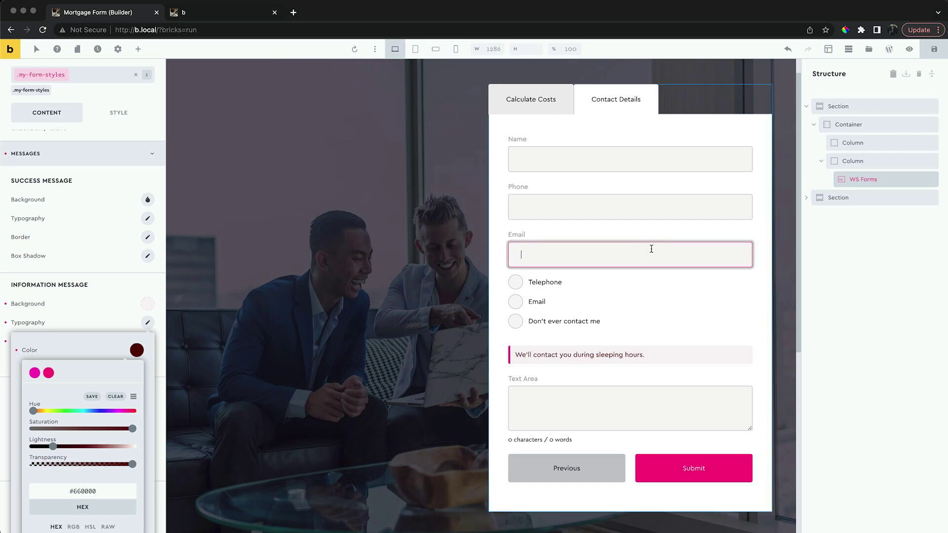
pyautogui.click(661, 204)
pyautogui.click(645, 166)
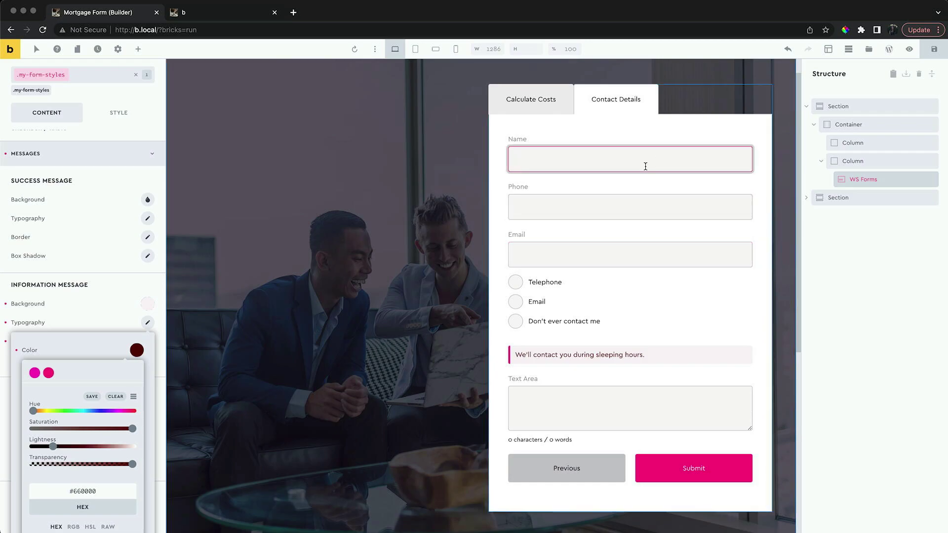
pyautogui.click(551, 107)
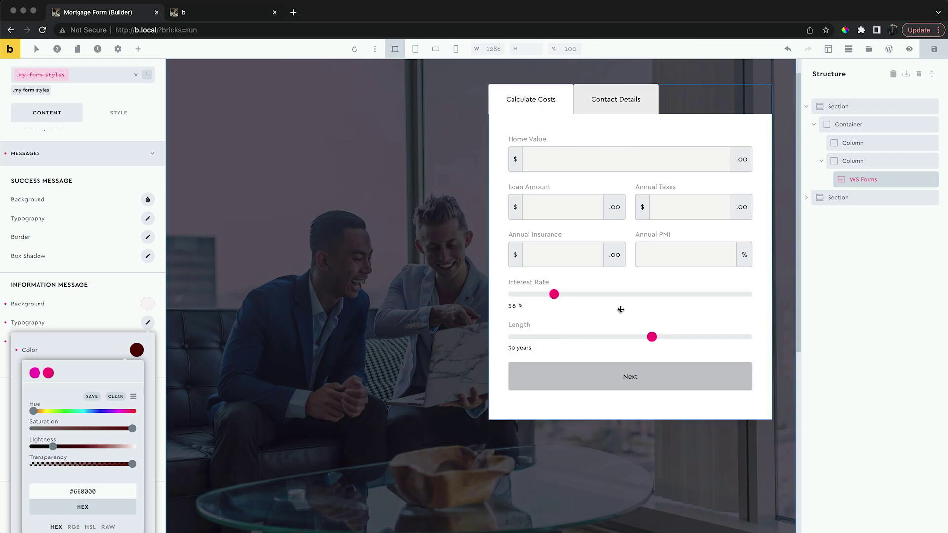
pyautogui.scroll(1, 655, 242)
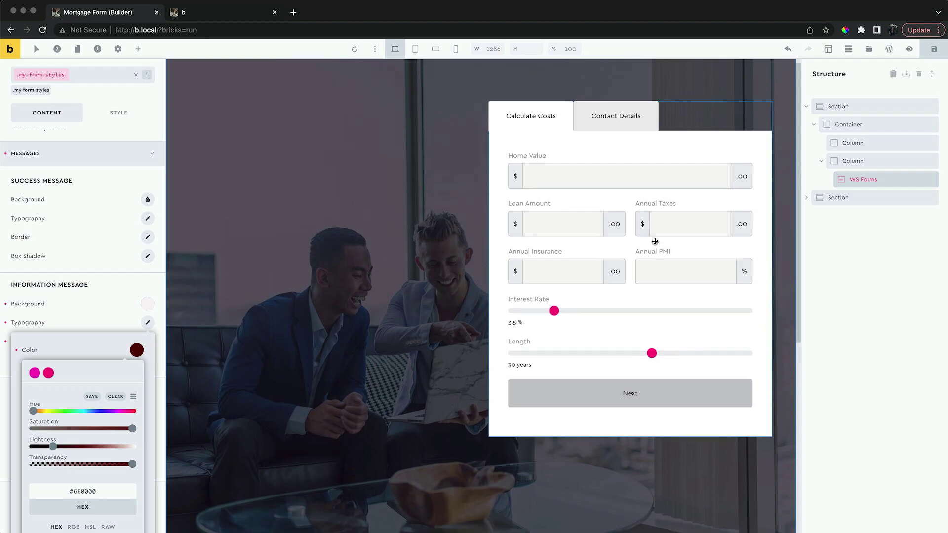
# Save the page and reload the live front-end page.
pyautogui.click(934, 49)
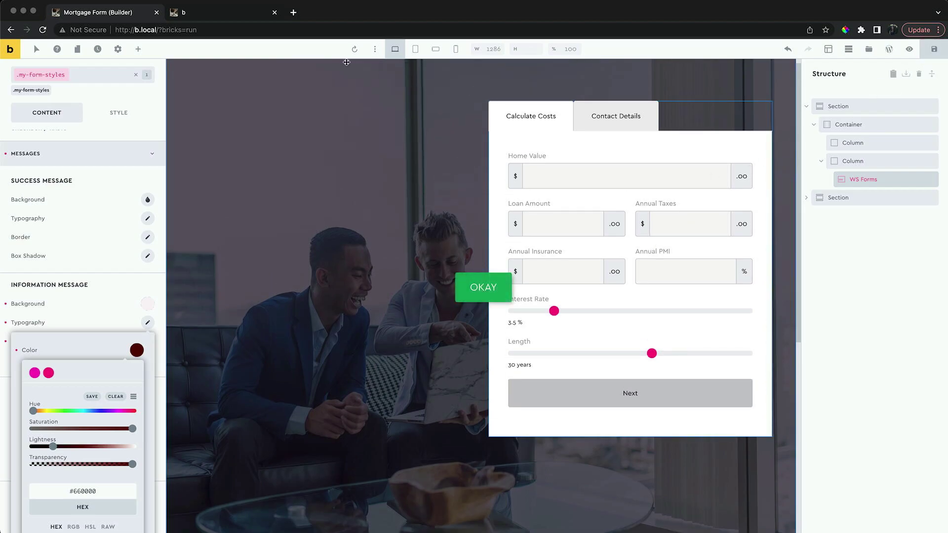
pyautogui.click(227, 18)
pyautogui.click(226, 28)
pyautogui.press('Return')
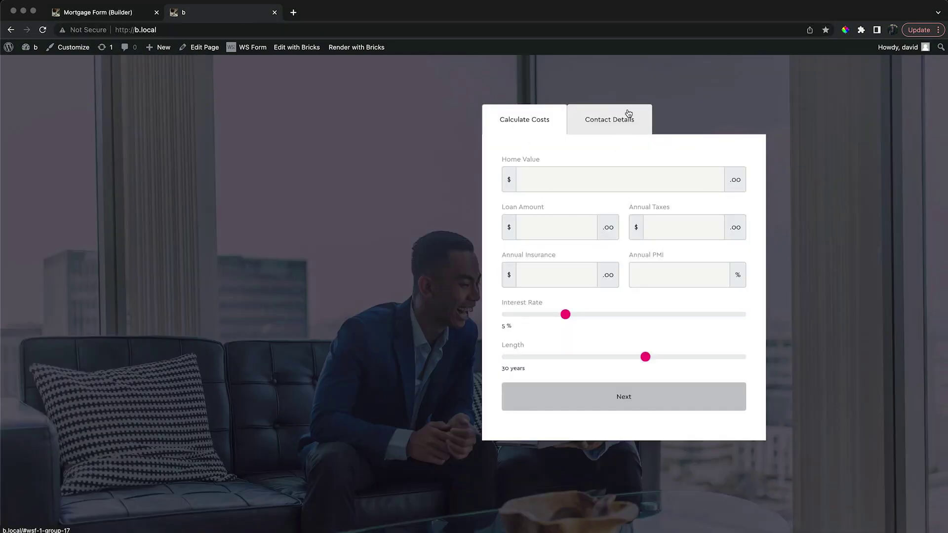
# Check the Contact Details and Calculate Costs steps live, then return to the builder.
pyautogui.click(625, 119)
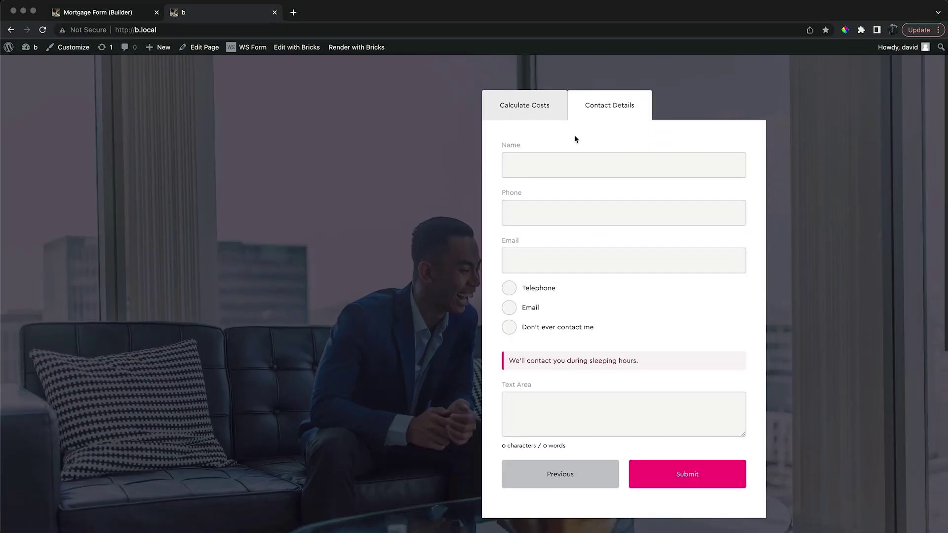
pyautogui.click(530, 113)
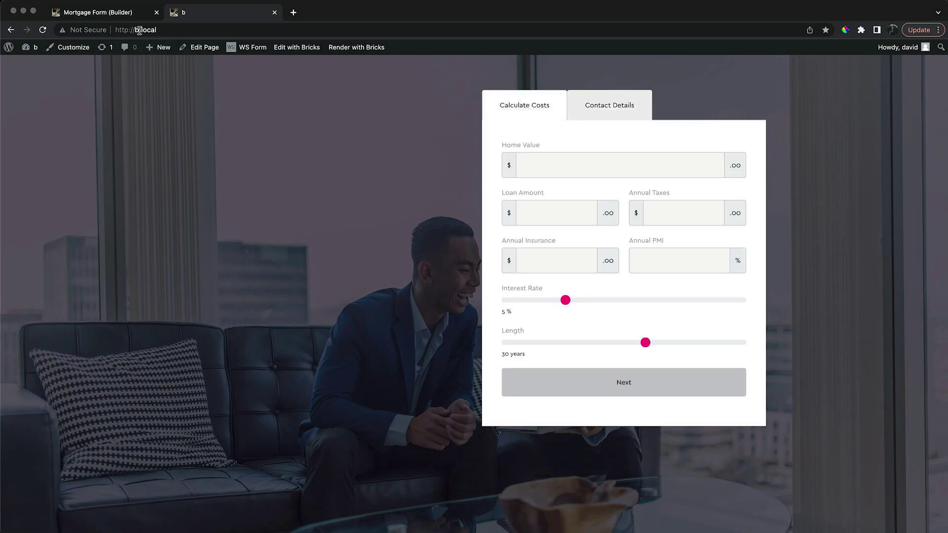
pyautogui.click(121, 14)
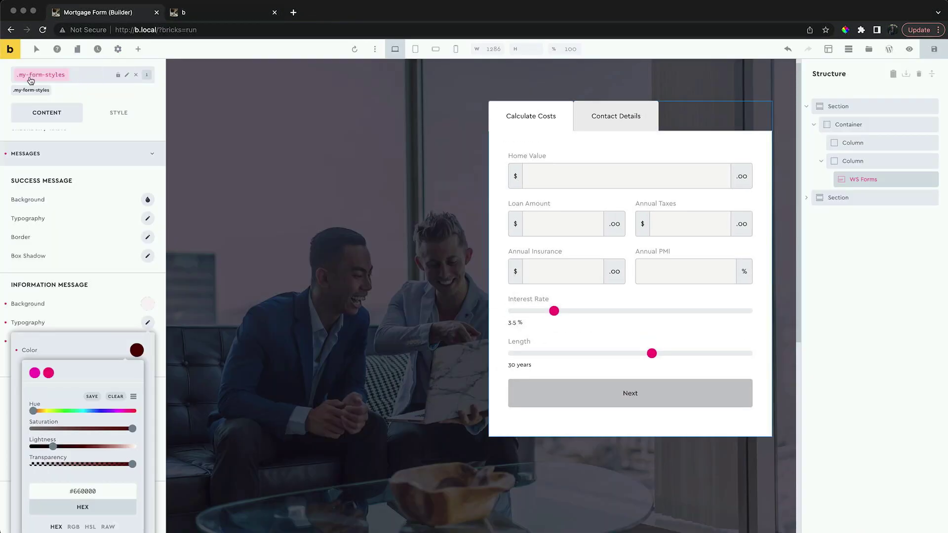
# Insert a WS Forms element into the empty container of the dark-blue section.
pyautogui.scroll(-7, 520, 321)
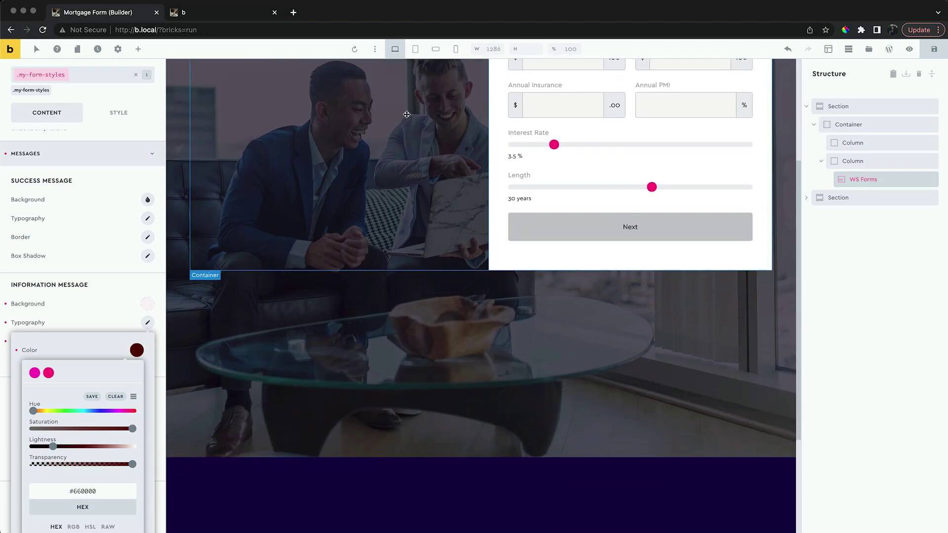
pyautogui.click(527, 402)
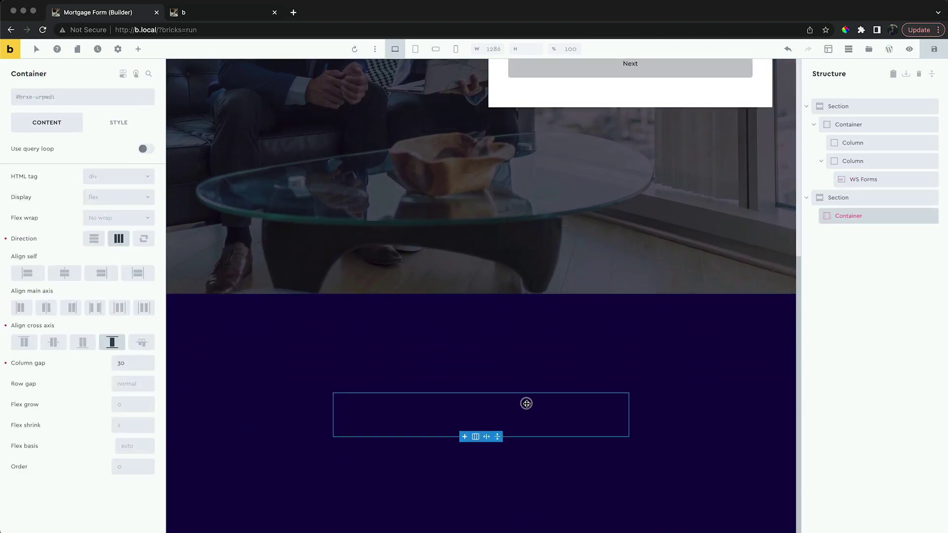
pyautogui.click(138, 49)
pyautogui.write('ws')
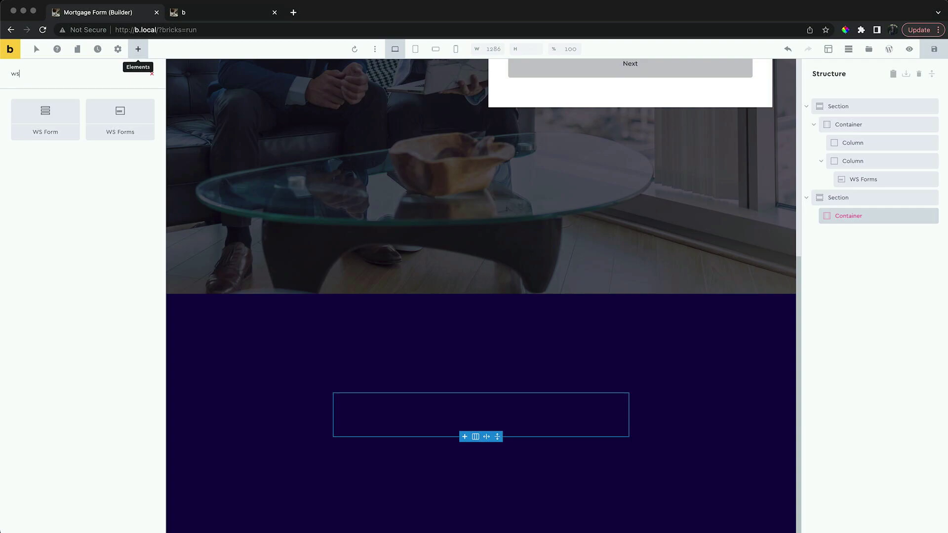
pyautogui.click(120, 118)
# Choose the Newsletter Signup (ID: 9) form for the new WS Forms element.
pyautogui.click(435, 405)
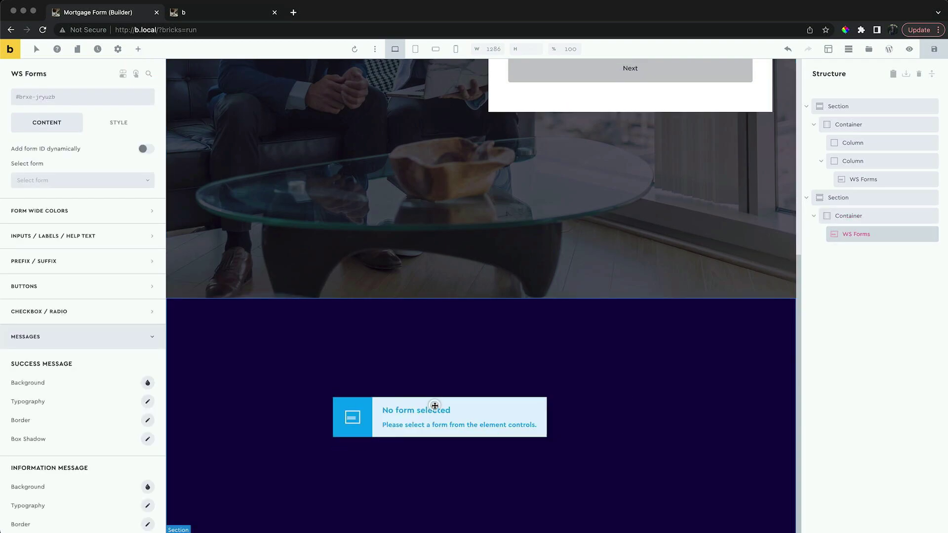
pyautogui.click(131, 183)
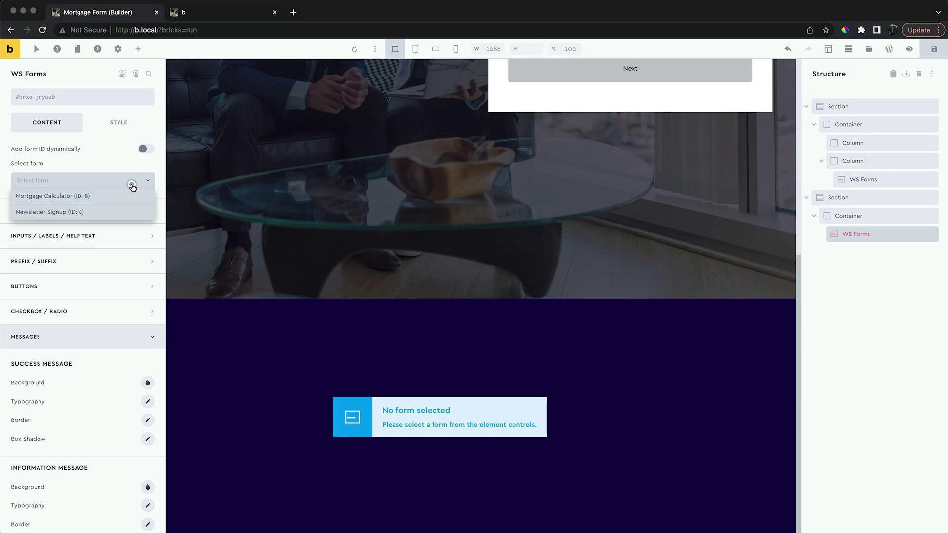
pyautogui.click(88, 211)
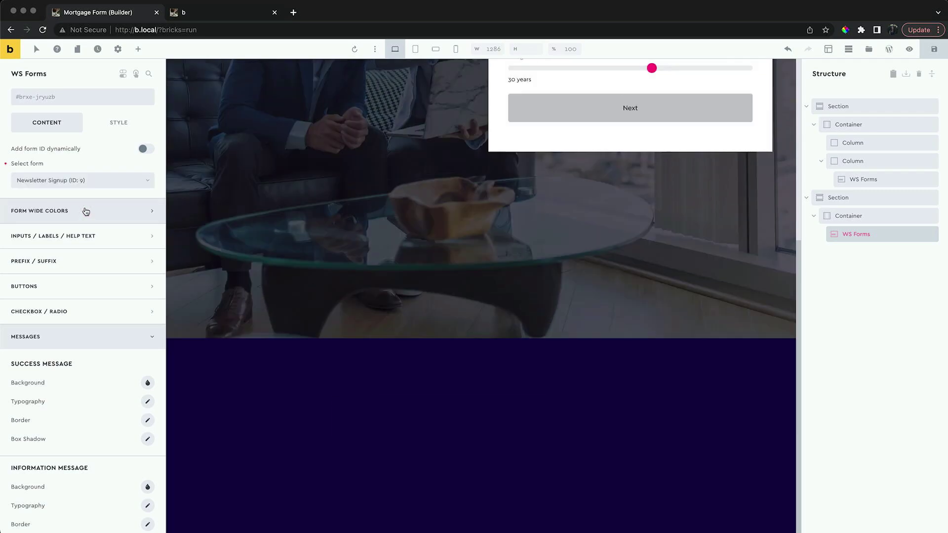
# Apply the .my-form-styles class to the newsletter form.
pyautogui.click(72, 98)
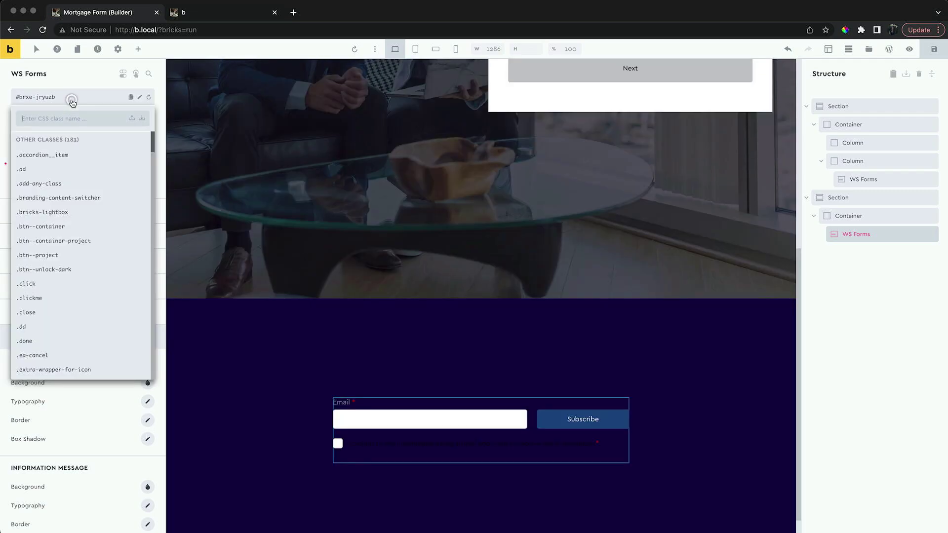
pyautogui.write('my-sty')
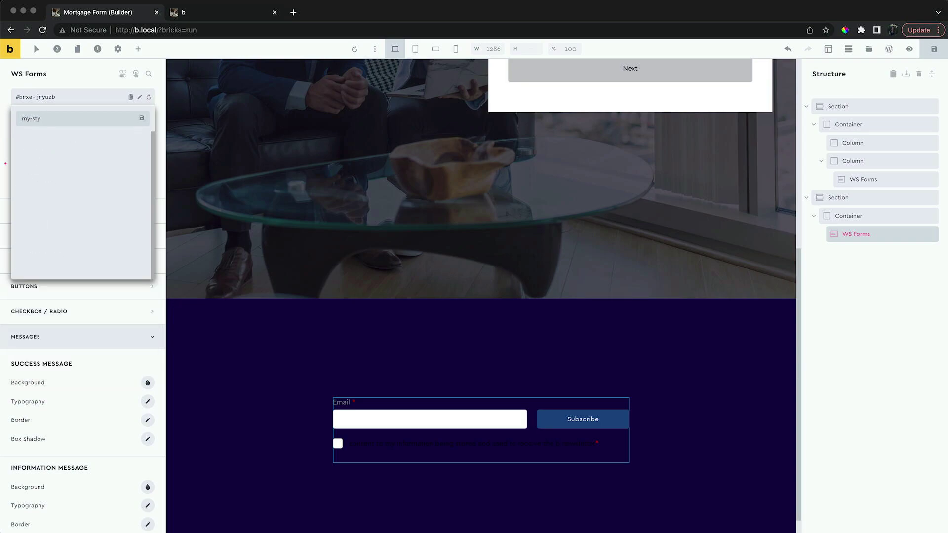
pyautogui.press('BackSpace')
pyautogui.press('BackSpace')
pyautogui.press('BackSpace')
pyautogui.write('f')
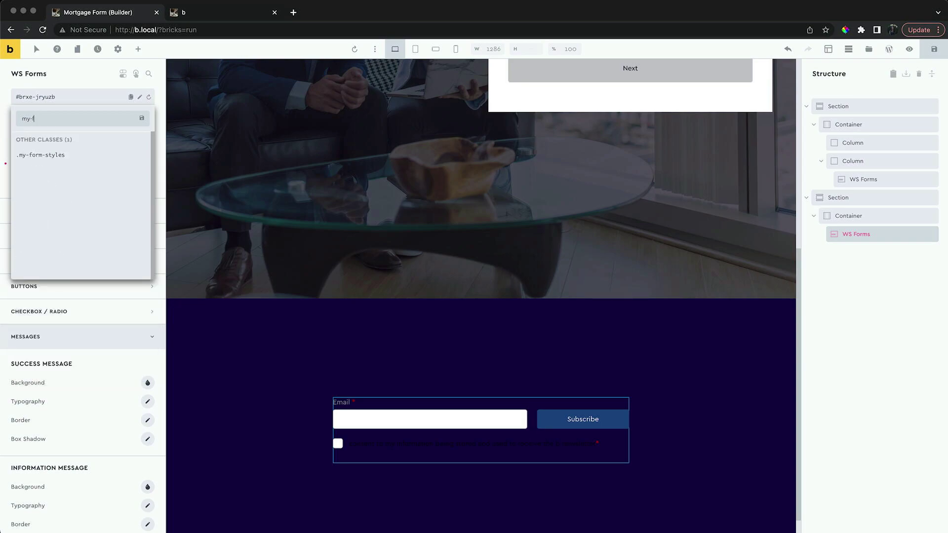
pyautogui.click(52, 155)
pyautogui.scroll(-1, 262, 283)
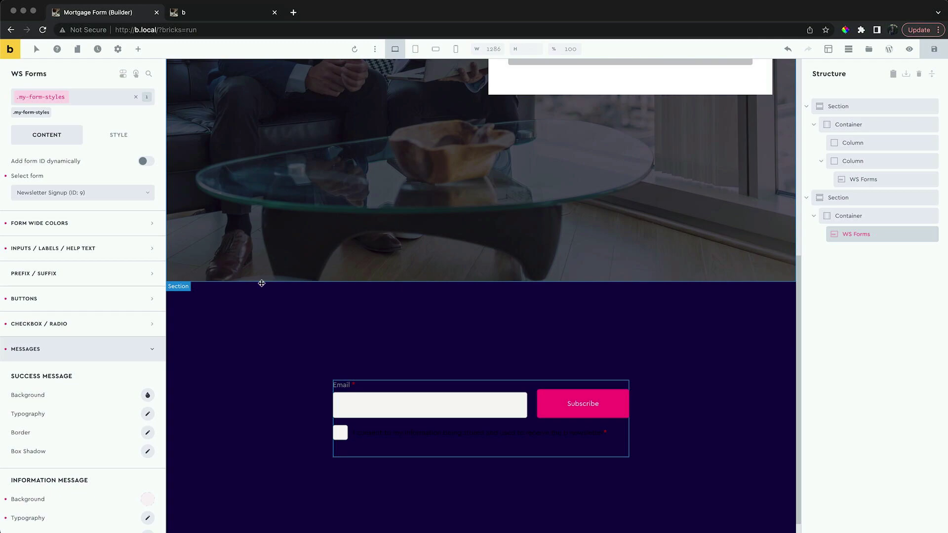
pyautogui.click(112, 353)
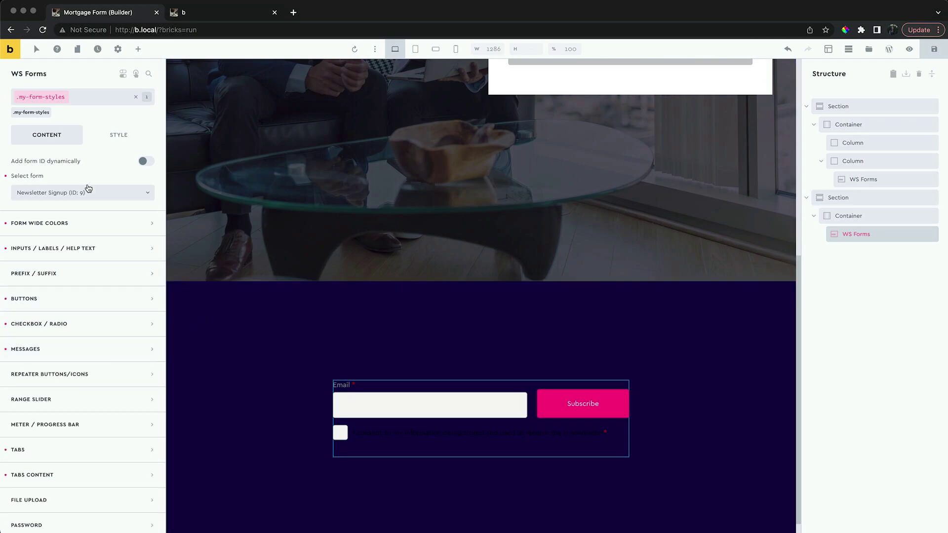
# Create and add a new .my-dark-version class to the newsletter form.
pyautogui.click(85, 98)
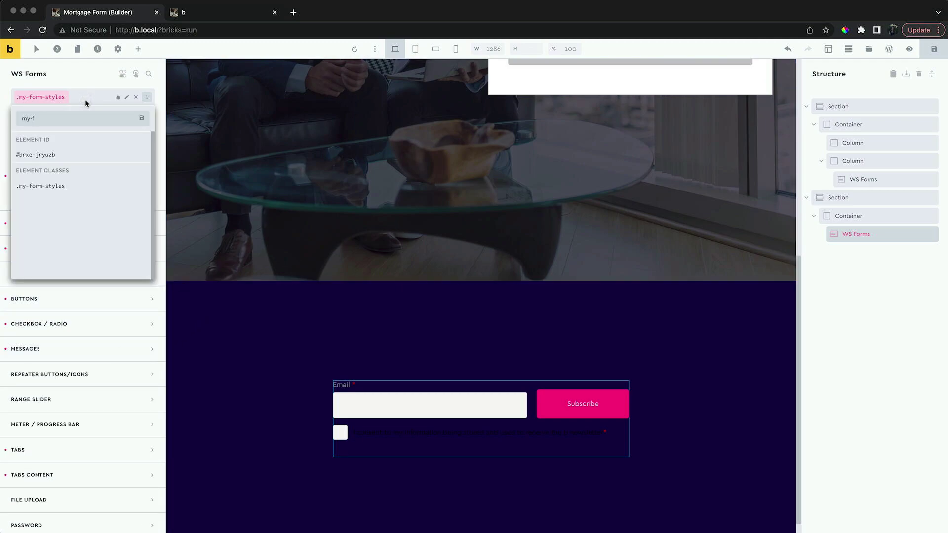
pyautogui.write('dark-version')
pyautogui.press('Return')
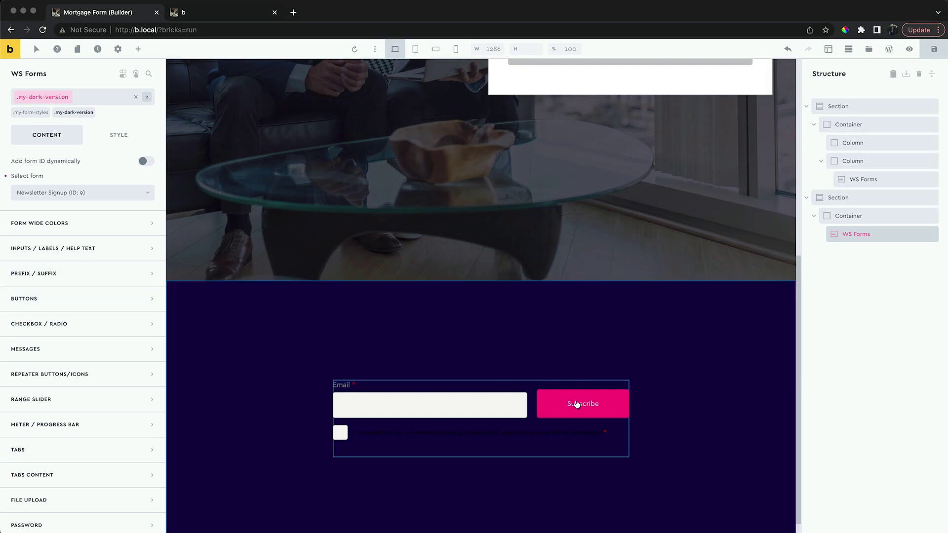
# Set linked button padding to 1.5rem on all four sides.
pyautogui.click(85, 297)
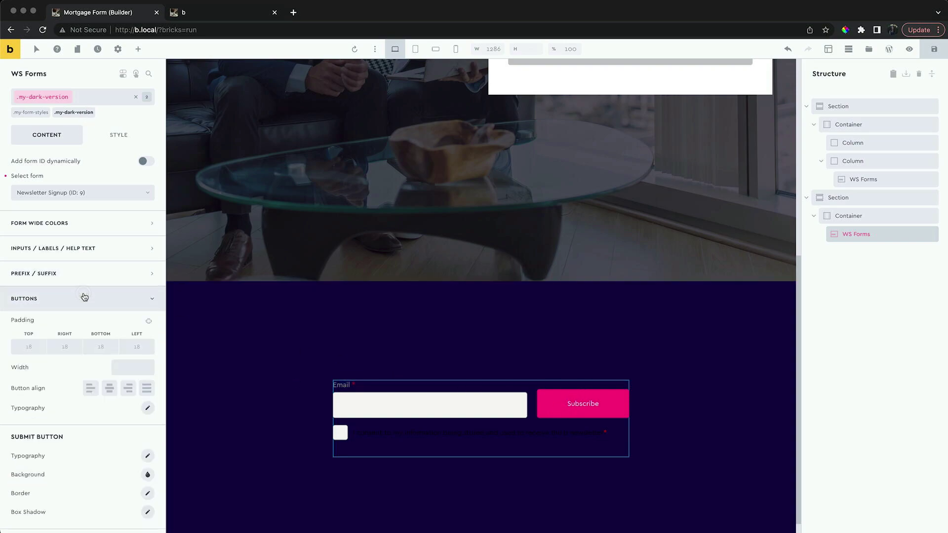
pyautogui.click(148, 322)
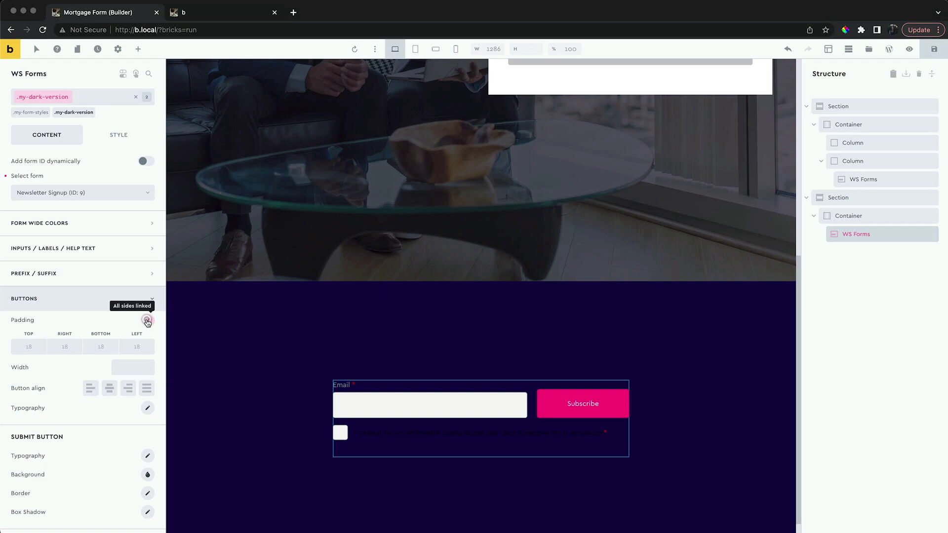
pyautogui.click(33, 349)
pyautogui.write('1.5rem')
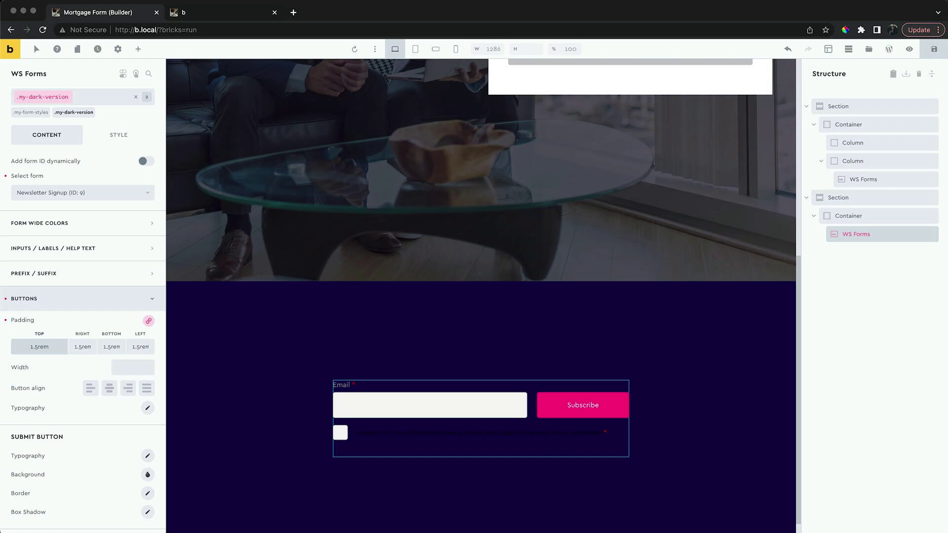
pyautogui.click(78, 302)
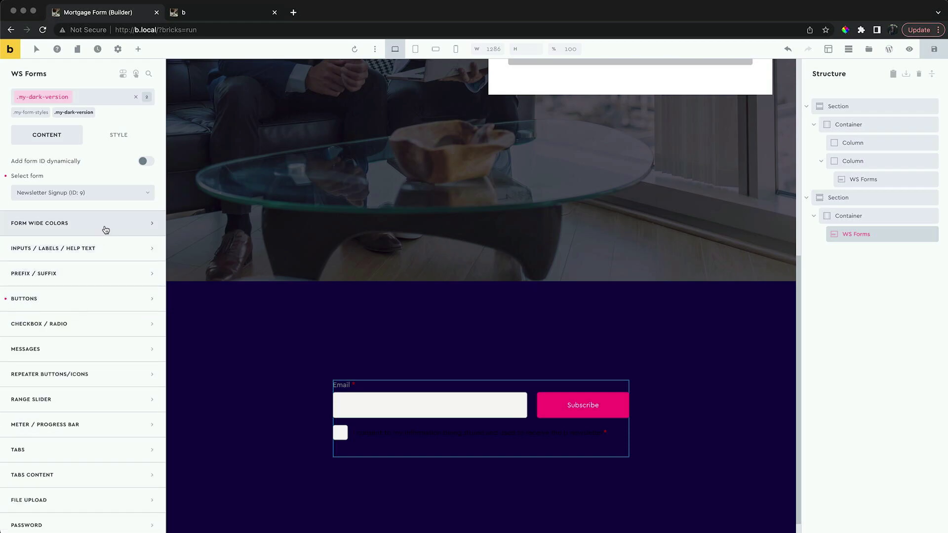
# Set the Form Wide Default color to pale pink #fff0f0.
pyautogui.click(104, 228)
pyautogui.click(147, 286)
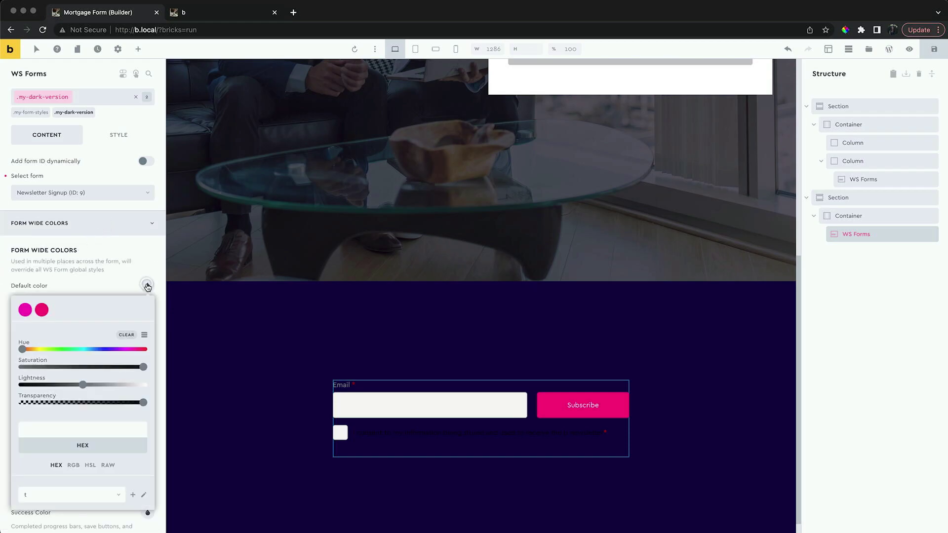
pyautogui.moveTo(125, 385); pyautogui.dragTo(141, 385)
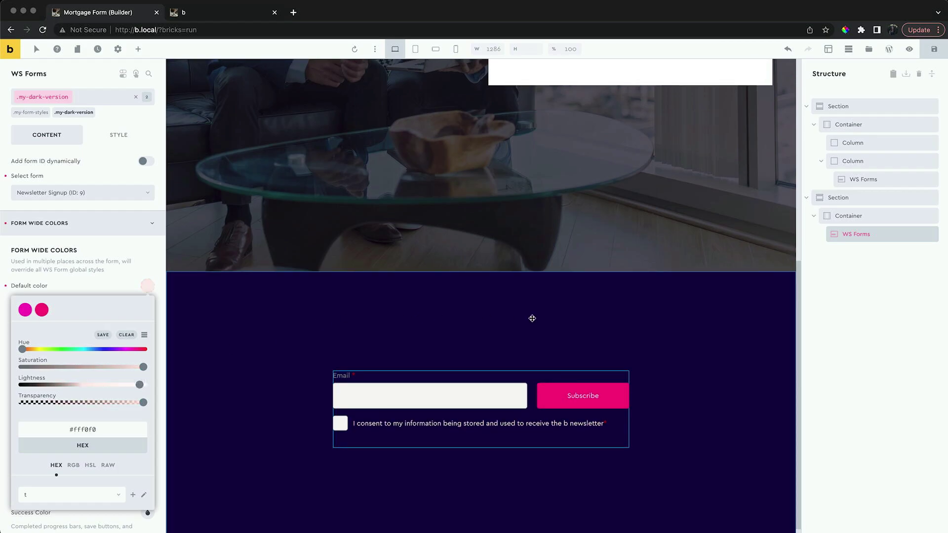
pyautogui.click(532, 317)
# Reselect the newsletter WS Forms element and save the page.
pyautogui.scroll(-1, 478, 368)
pyautogui.click(479, 368)
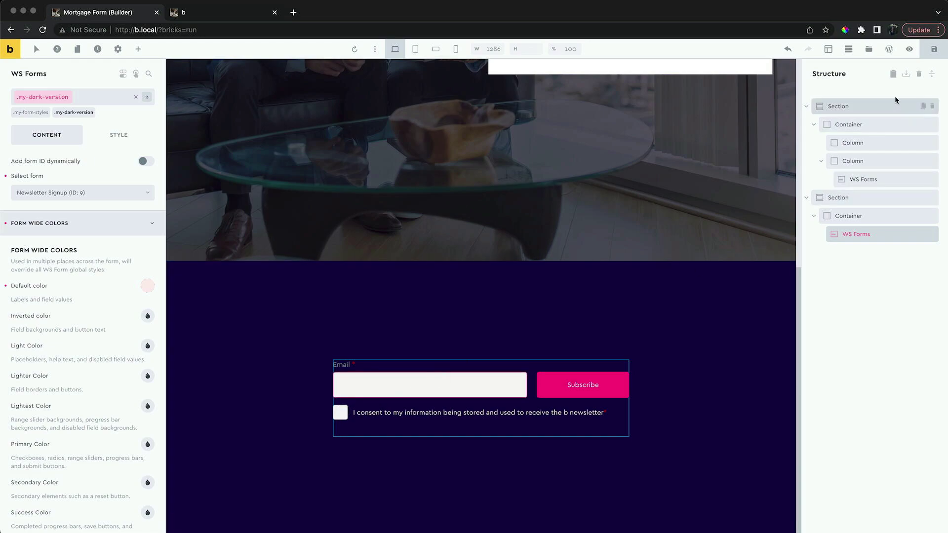
pyautogui.click(929, 51)
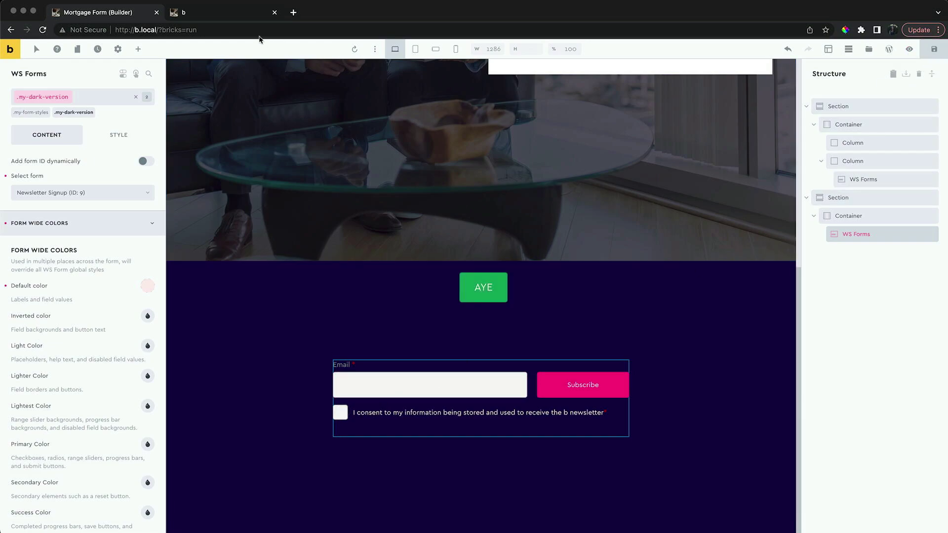
# Reload the live page in the second tab and scroll toward the newsletter section.
pyautogui.click(233, 14)
pyautogui.press('super+r')
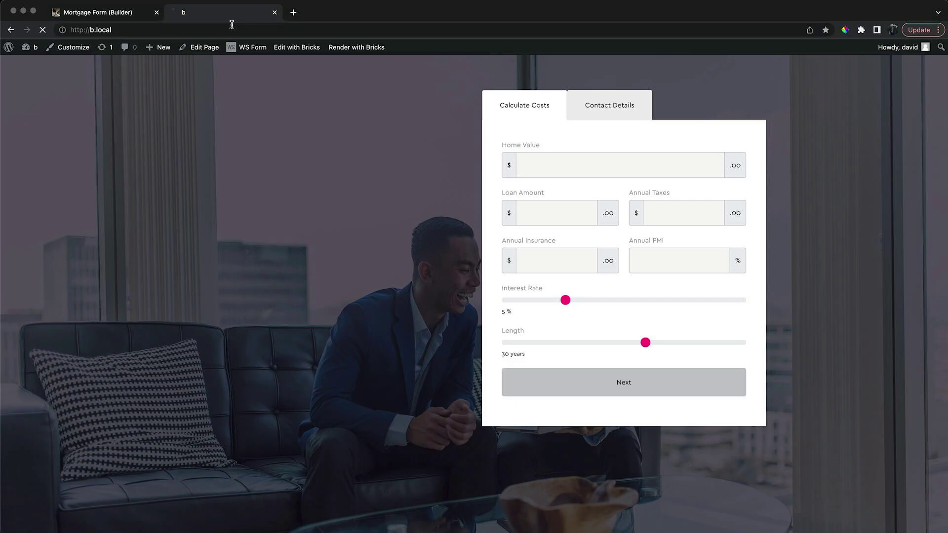
pyautogui.scroll(-10, 810, 133)
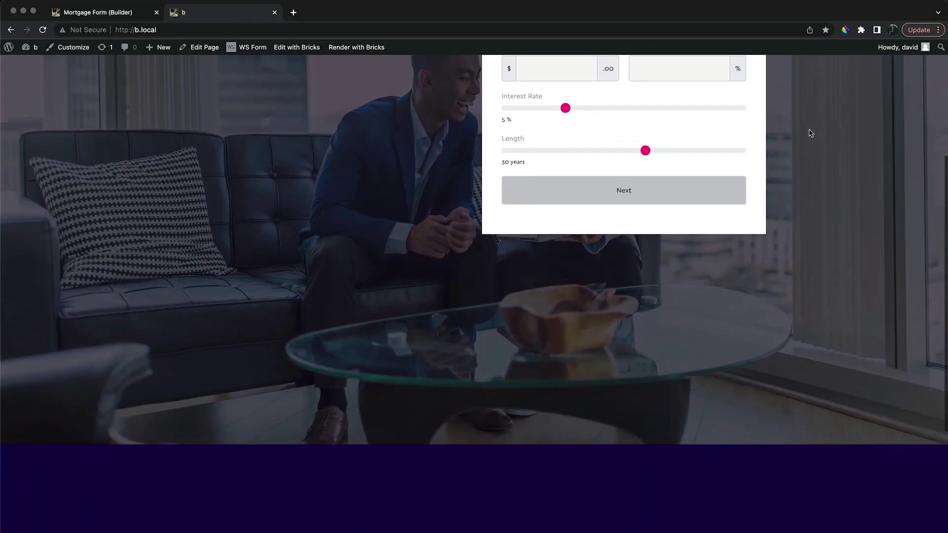